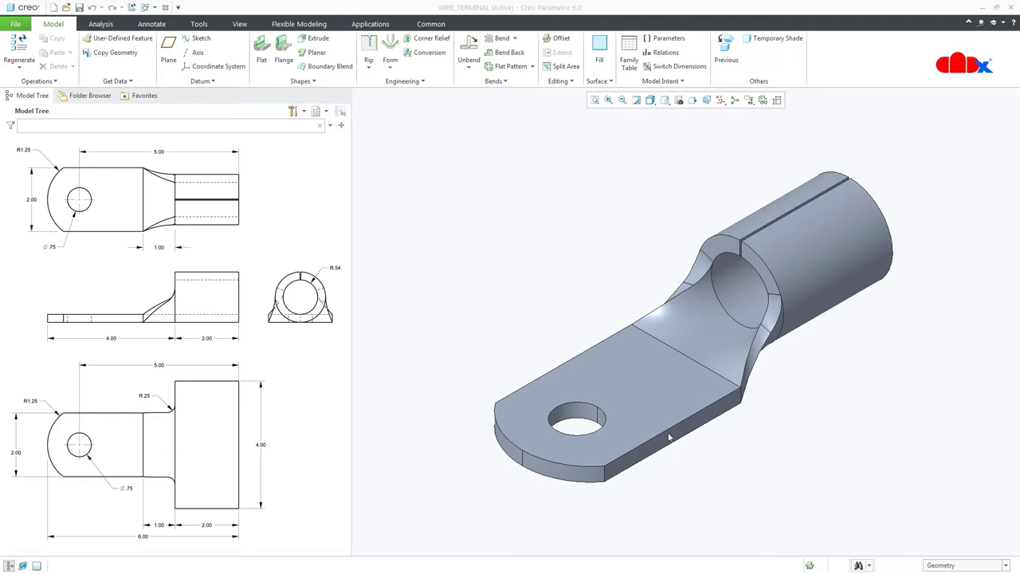
Preview the lug's flat pattern, then discard it and return to the part
left_click(510, 66)
left_click(517, 67)
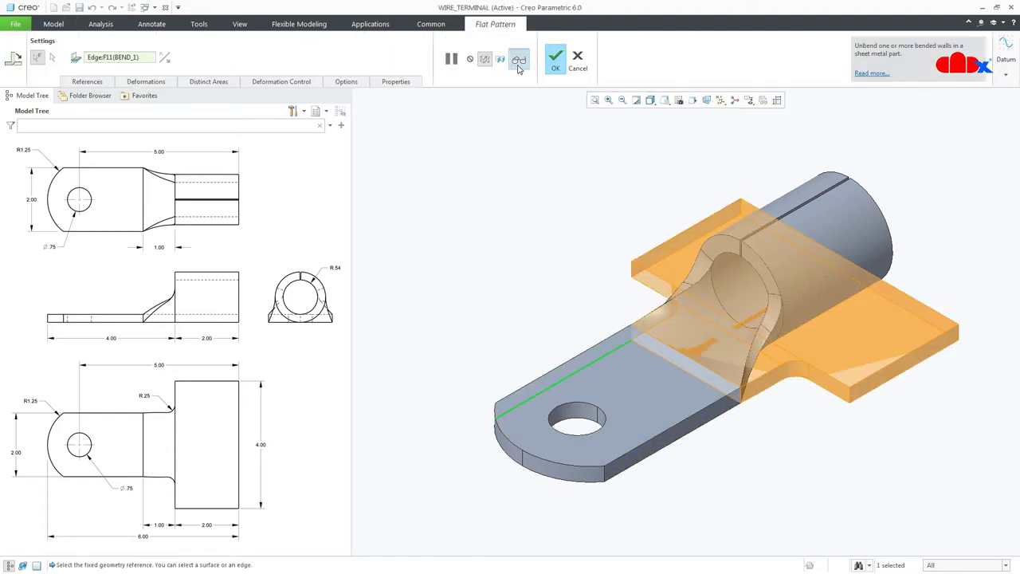
left_click(579, 63)
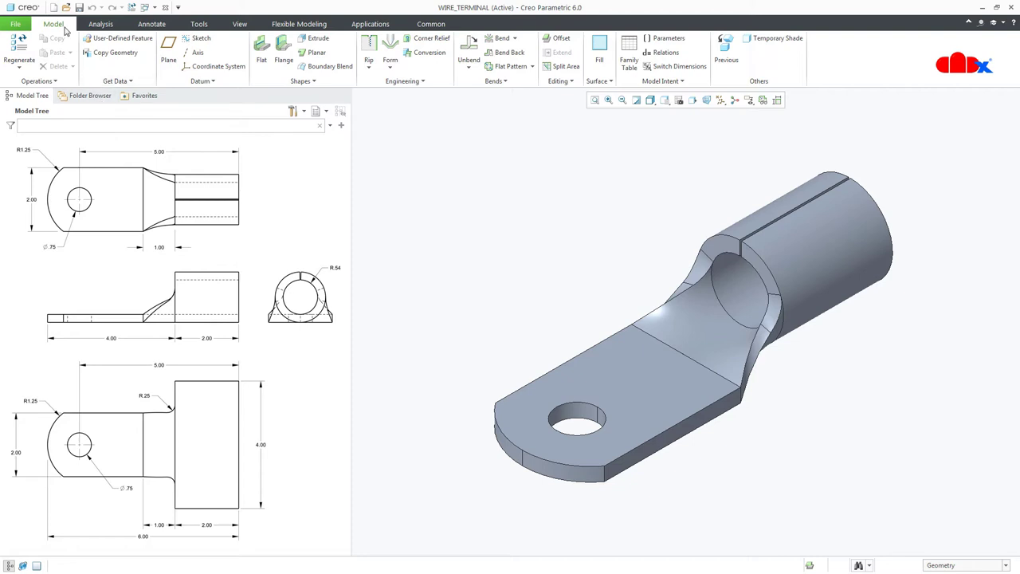
Create a new sheet-metal part named WIRE_TERMINAL1 and maximize the program window
left_click(53, 7)
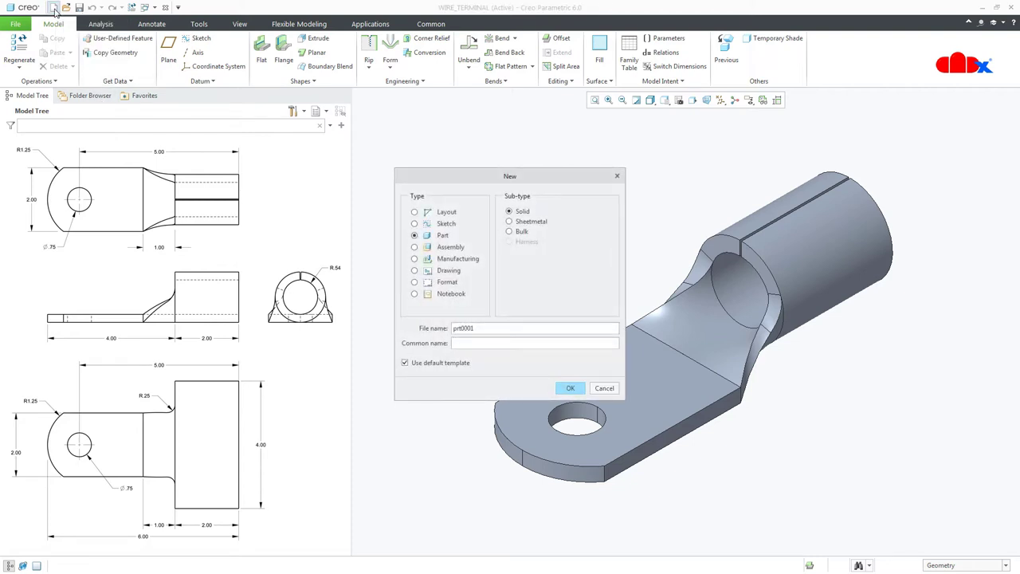
left_click(530, 222)
type("WIRE_TERMINAL1")
left_click(570, 388)
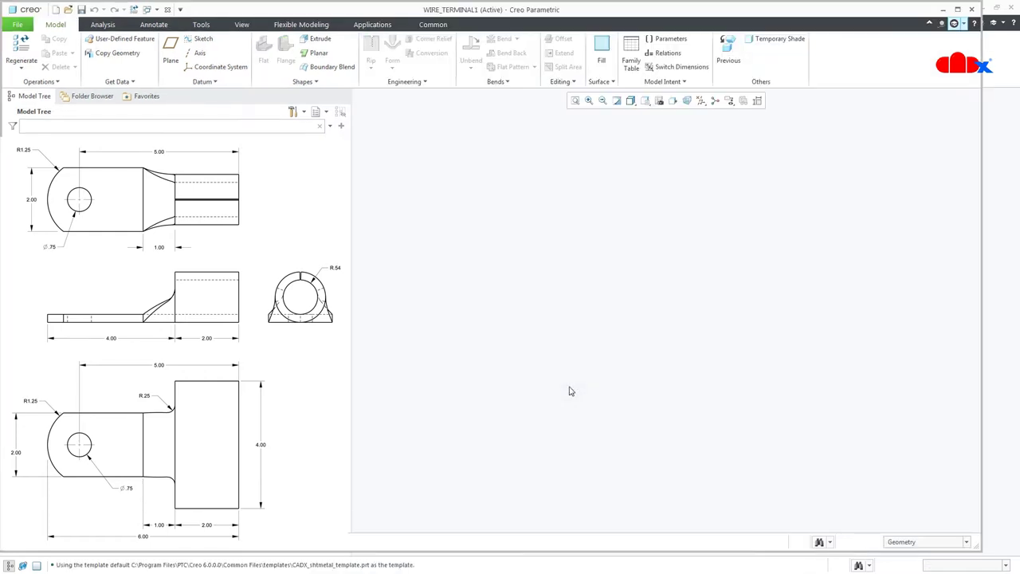
left_click(957, 9)
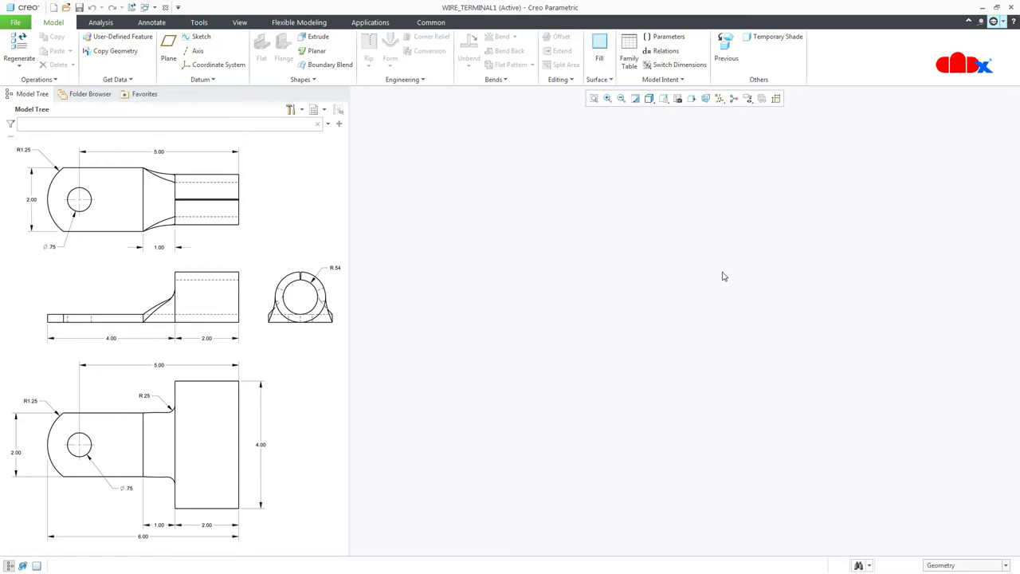
Start a planar wall on the datum plane and sketch a rectangle against the vertical reference
left_click(316, 51)
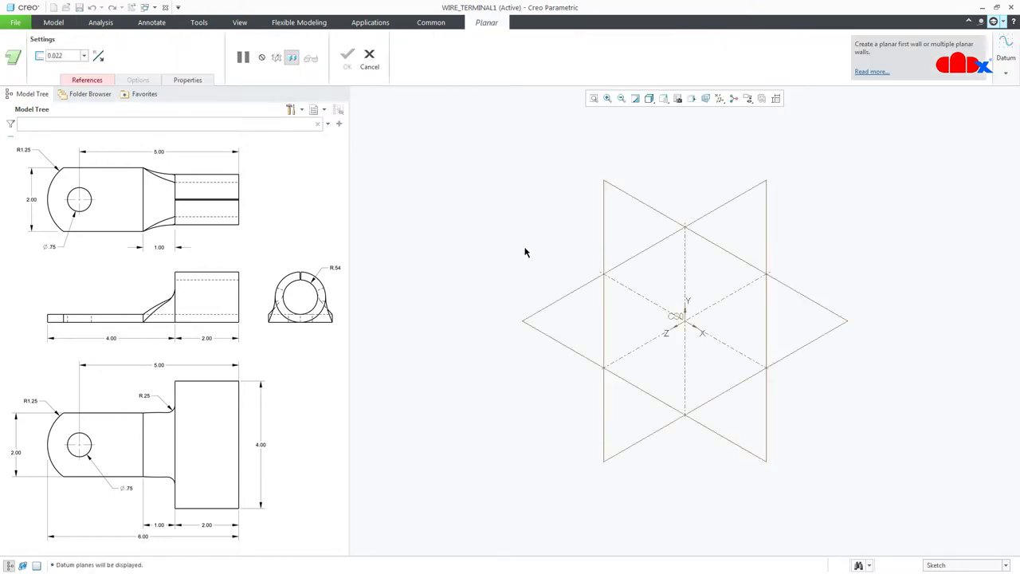
left_click(787, 357)
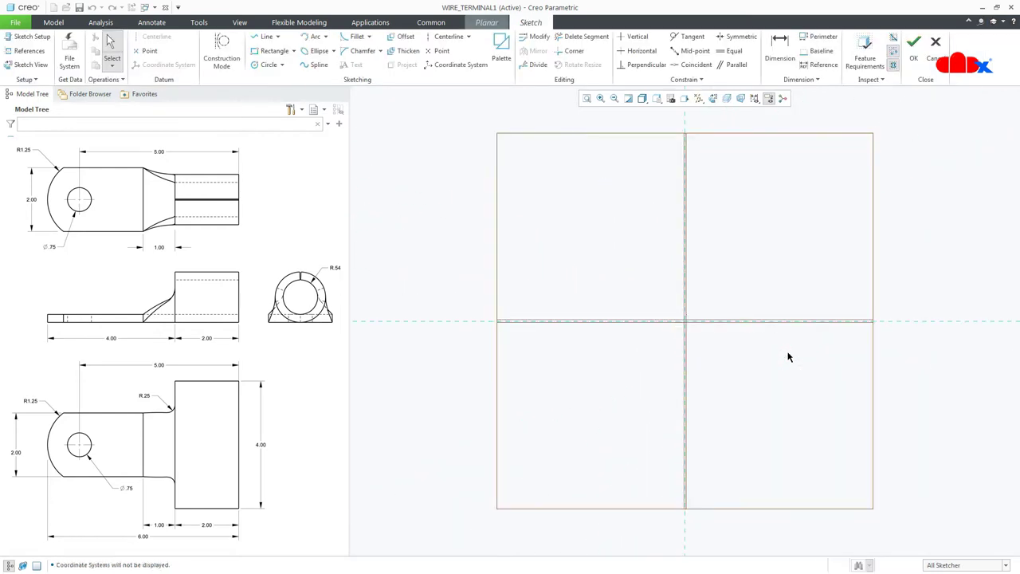
left_click(271, 51)
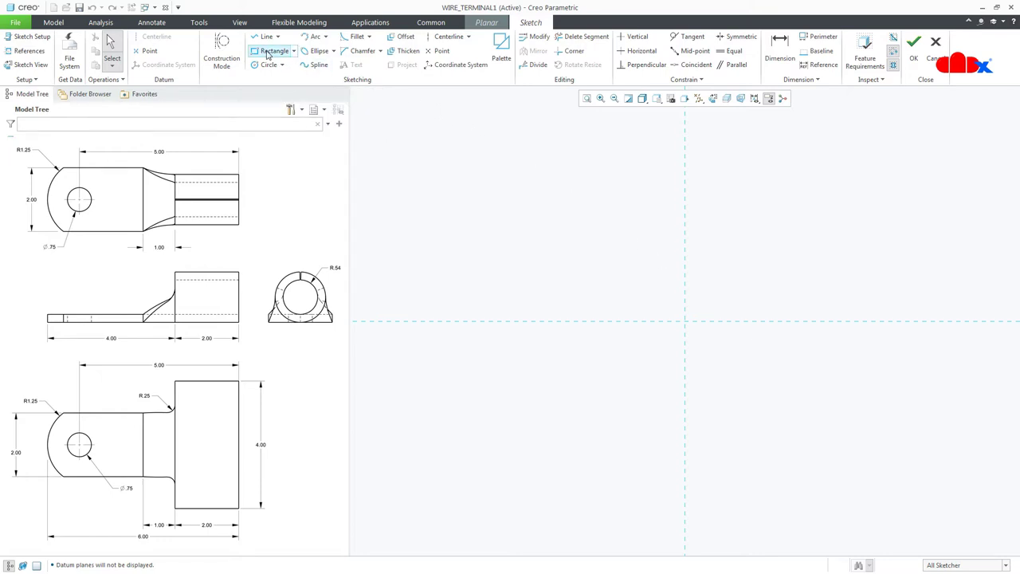
left_click(685, 296)
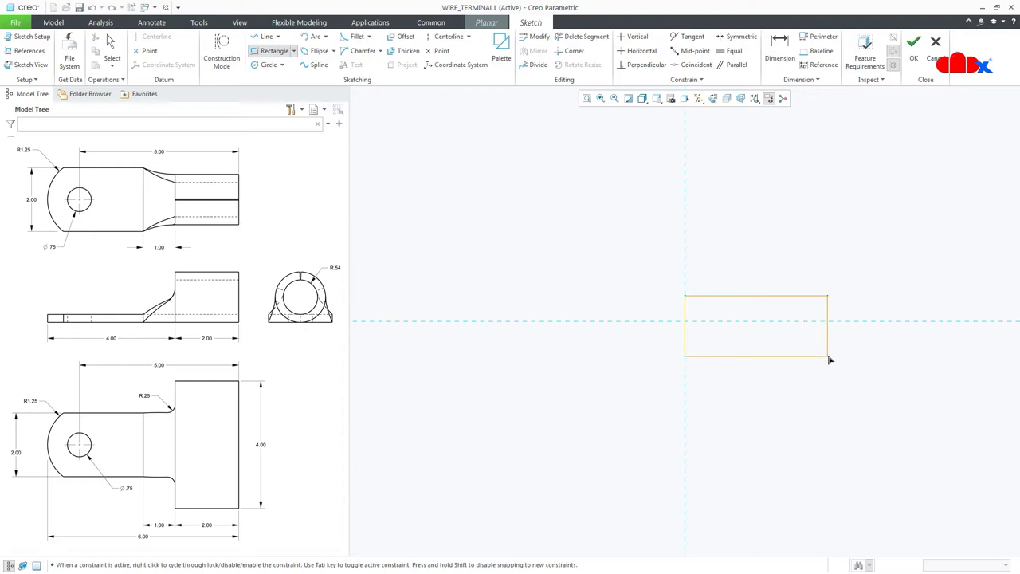
left_click(828, 356)
middle_click(833, 403)
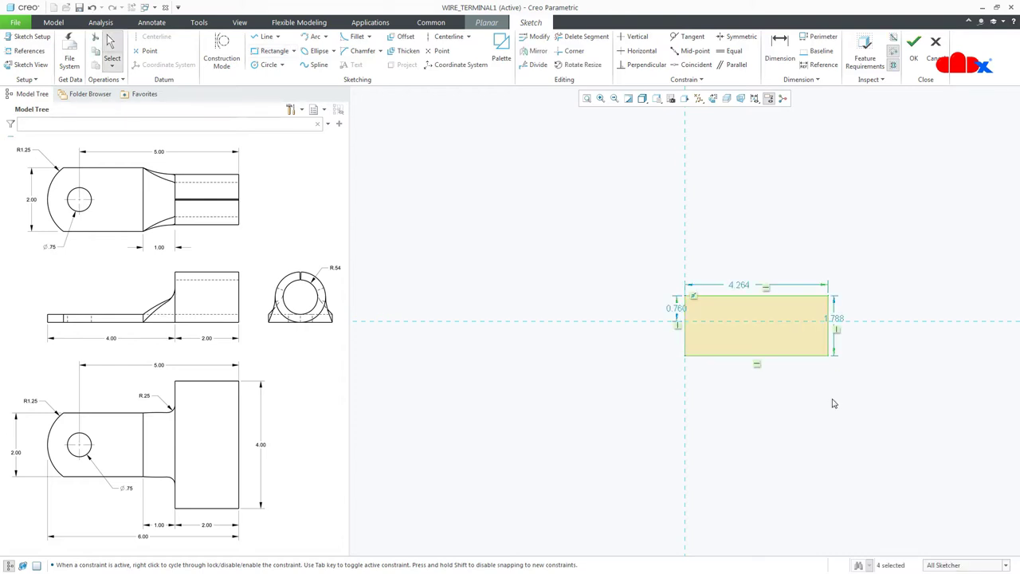
Dimension the rectangle: 1.000 offset from the horizontal reference, 2.000 high, 4.000 wide
double_click(677, 311)
type("1")
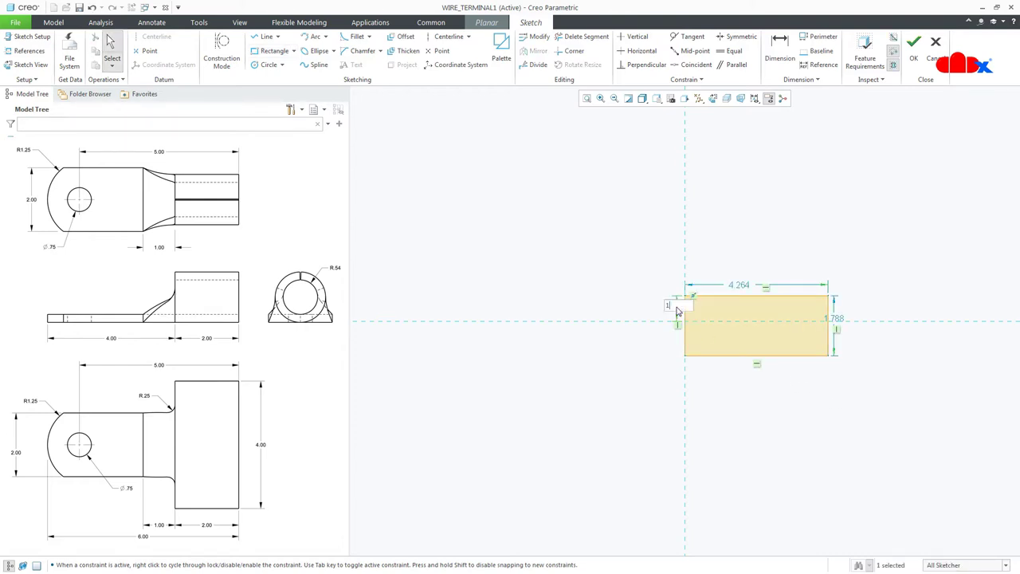
key("Return")
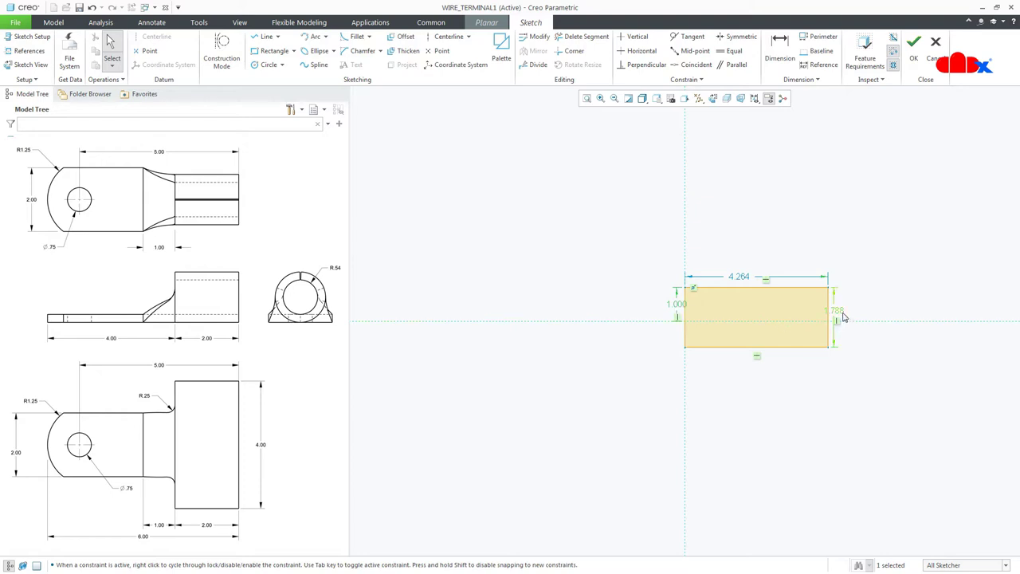
double_click(841, 314)
type("2")
key("Return")
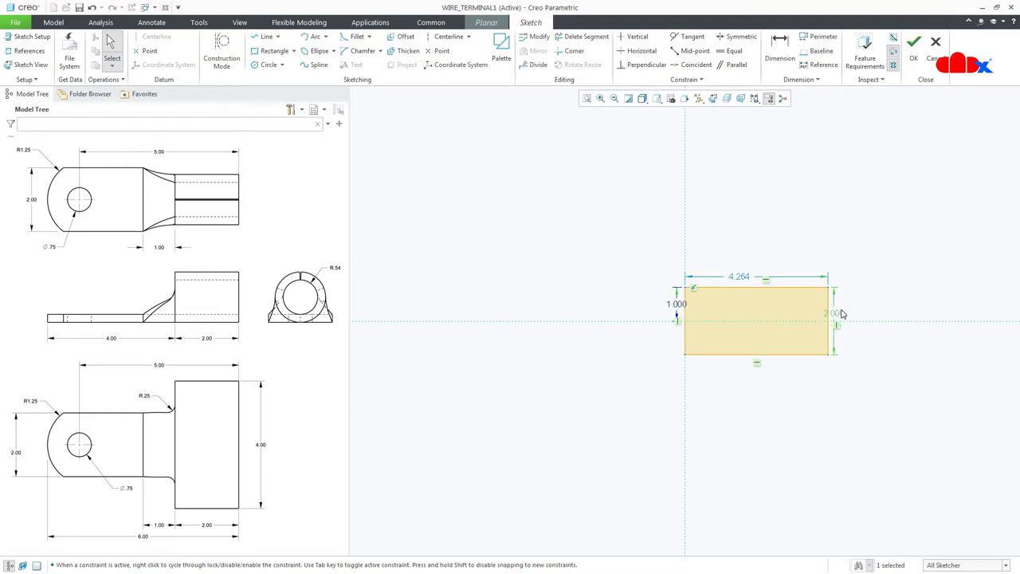
double_click(740, 277)
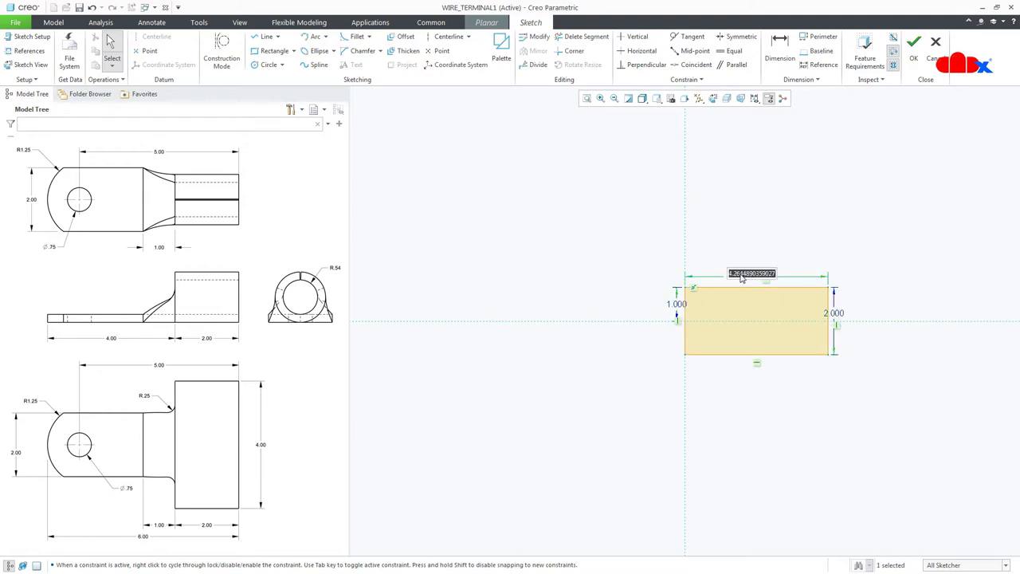
type("4")
key("Return")
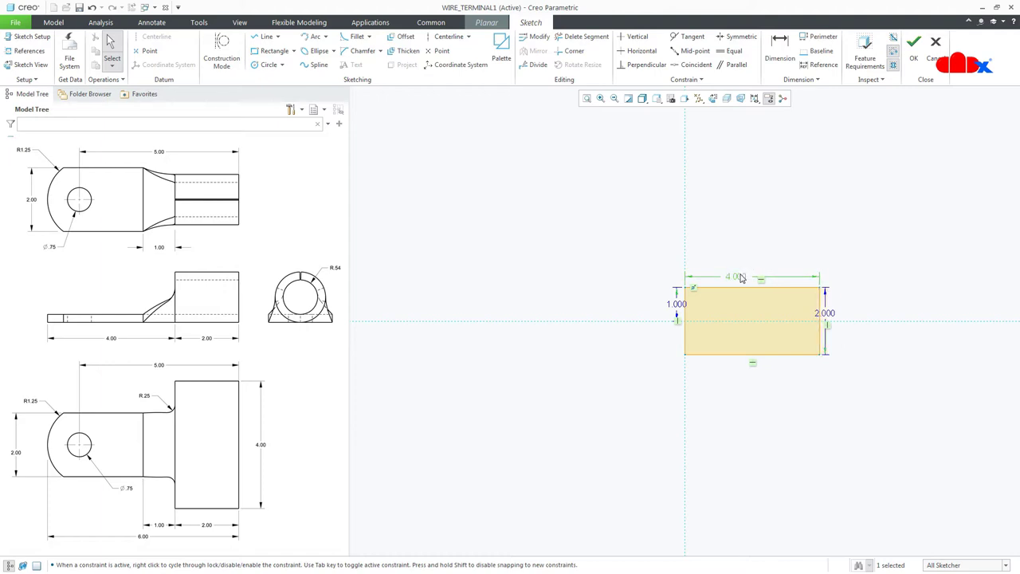
left_click(266, 37)
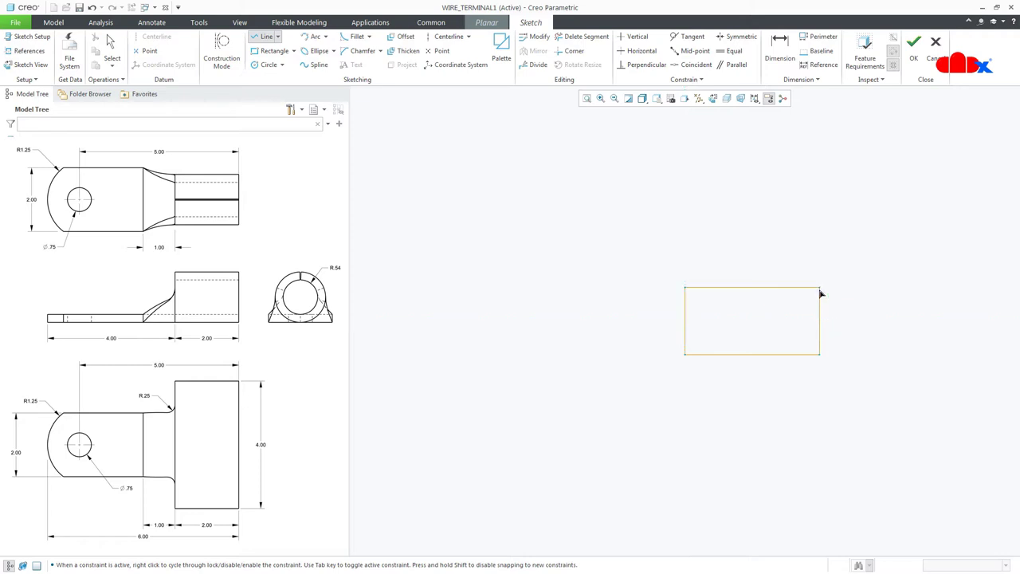
Draw the second block's outline with lines off the rectangle's right edge
left_click(817, 241)
left_click(876, 240)
left_click(876, 393)
left_click(819, 393)
left_click(819, 354)
middle_click(808, 387)
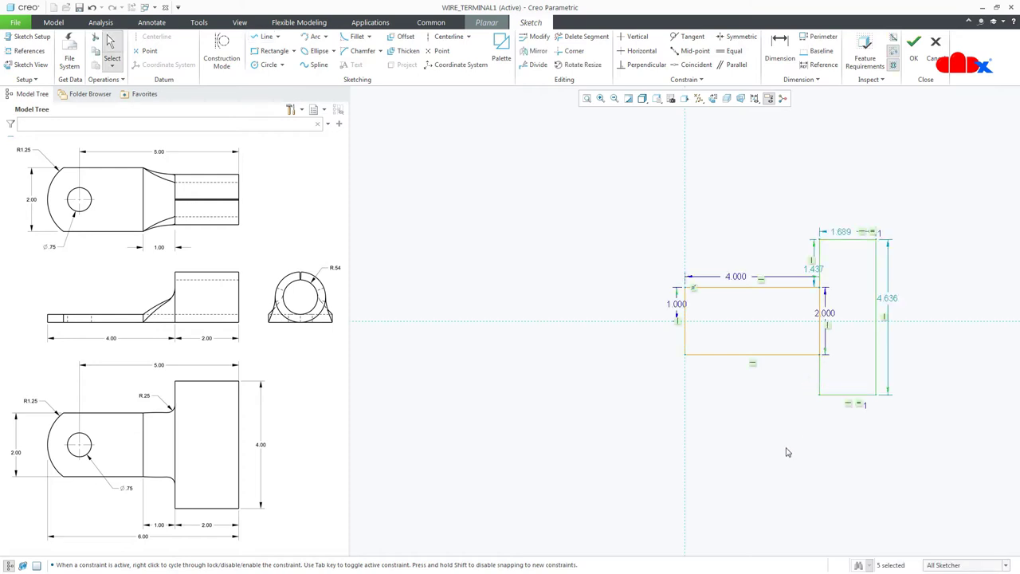
Dimension the block 2.000 wide and 4.000 tall, rising 1.000 above the rectangle
double_click(842, 233)
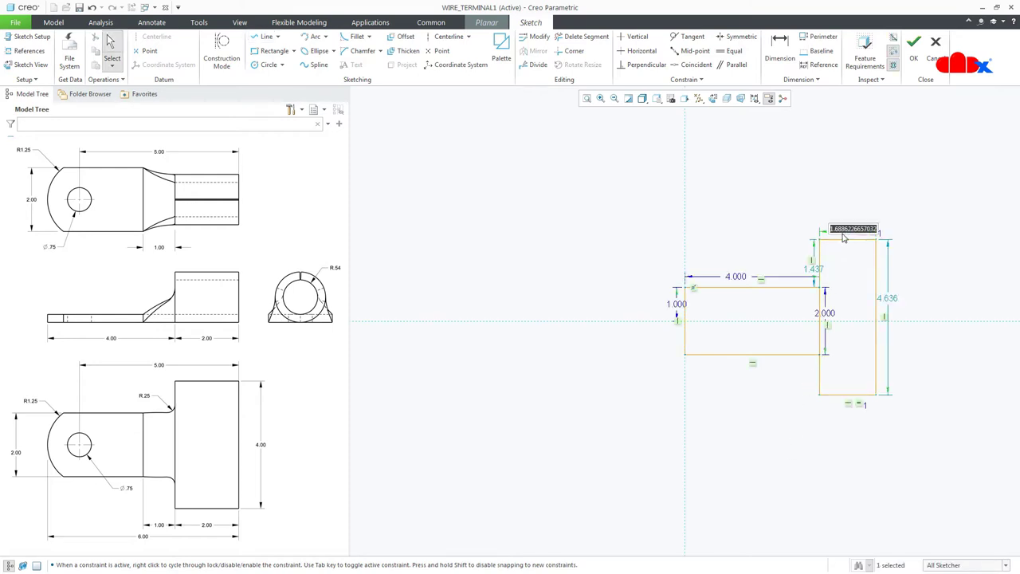
type("2")
key("Return")
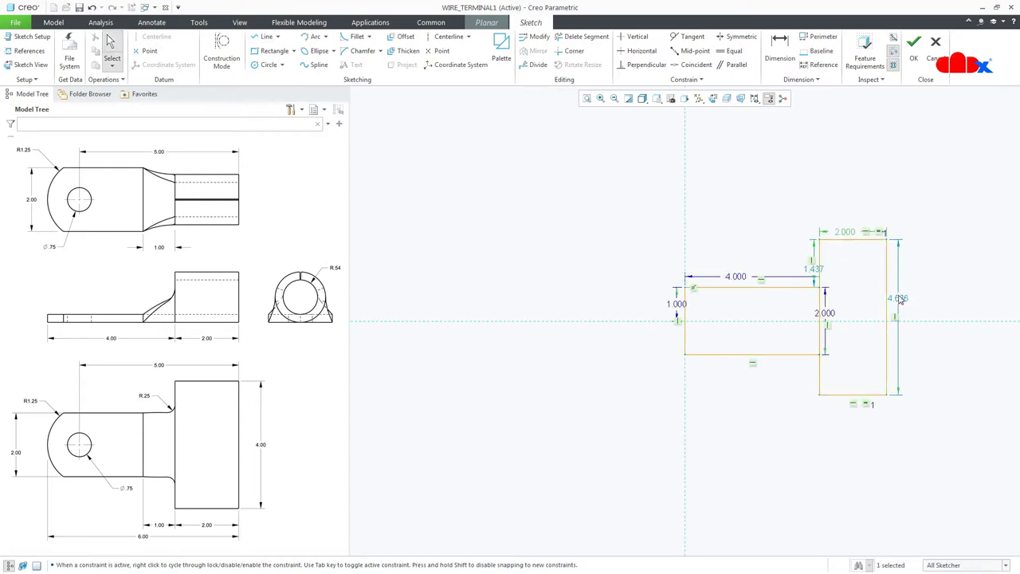
double_click(899, 299)
type("4")
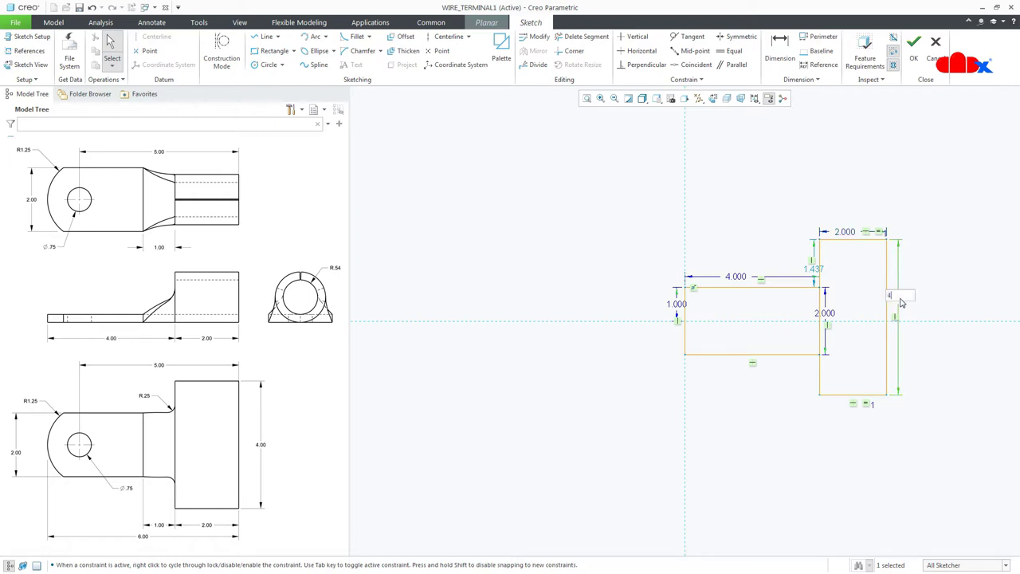
key("Return")
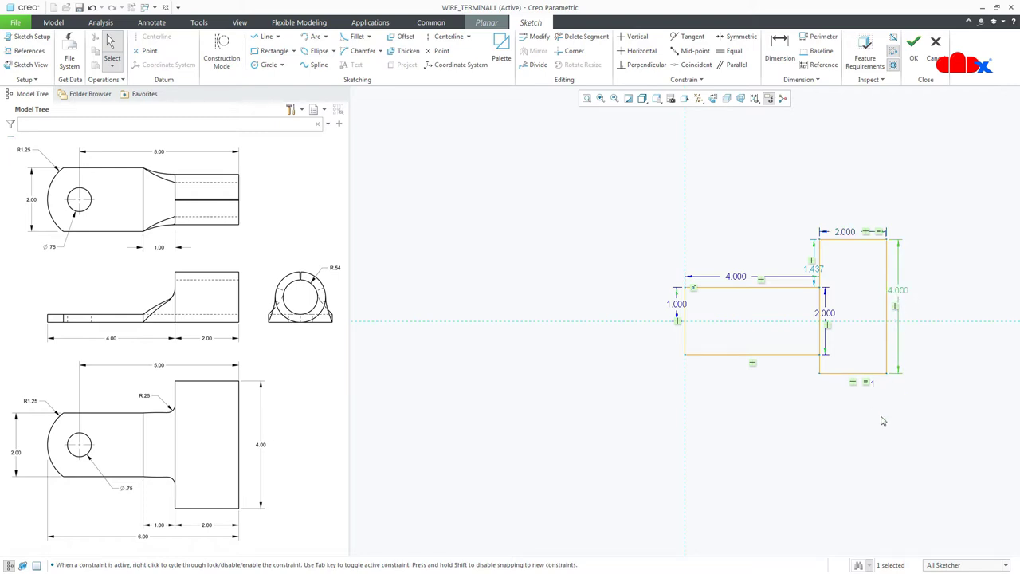
left_click(882, 420)
double_click(813, 271)
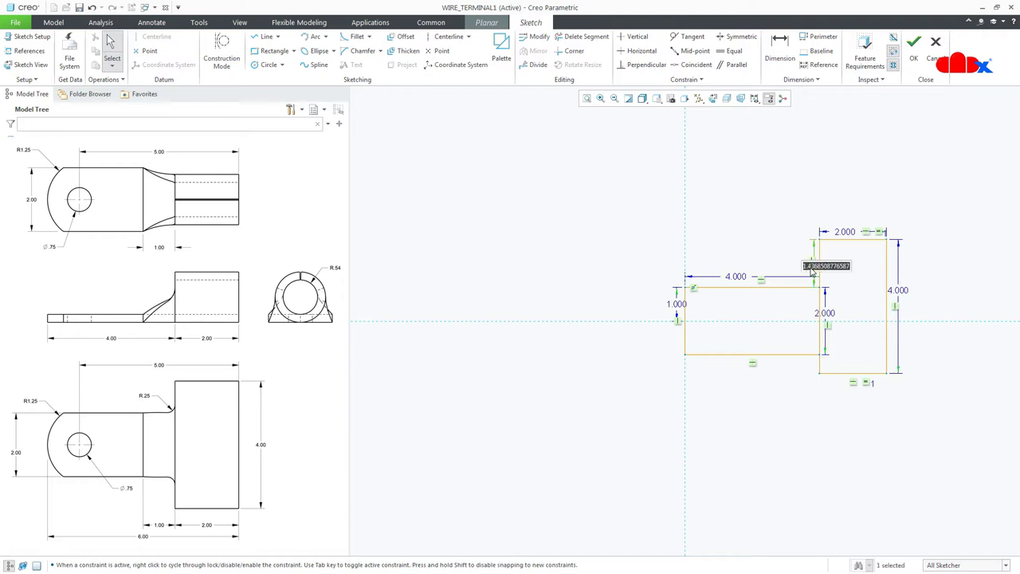
type("1")
key("Return")
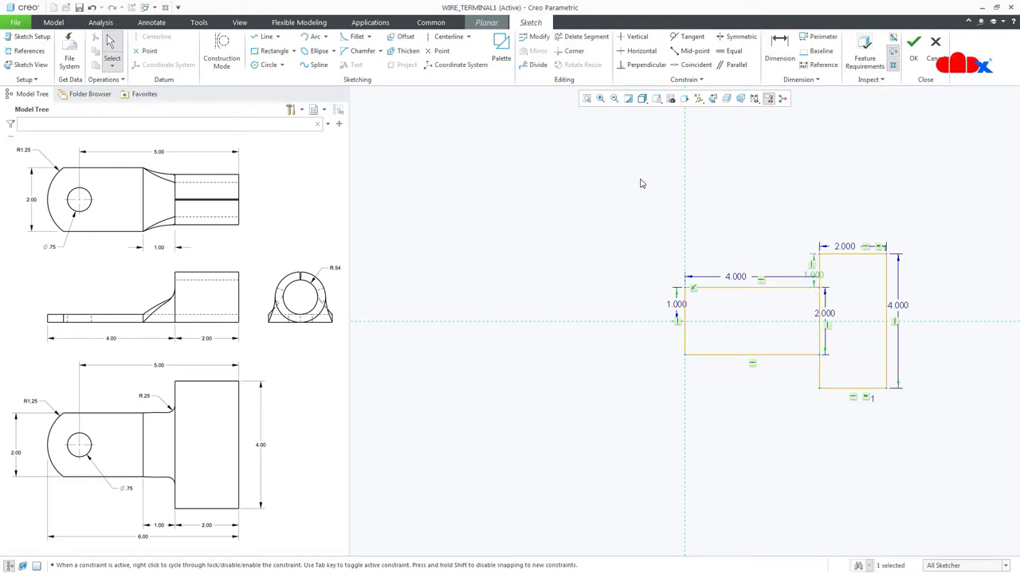
Trim away the overlapping segments so the two shapes form one outline
left_click(581, 37)
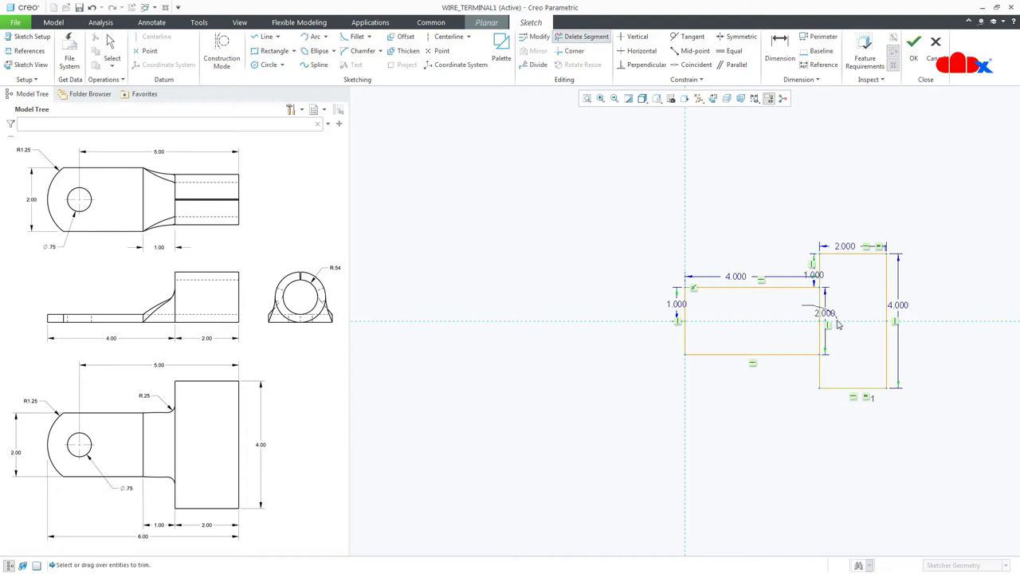
left_click_drag(833, 312, 814, 335)
middle_click(793, 435)
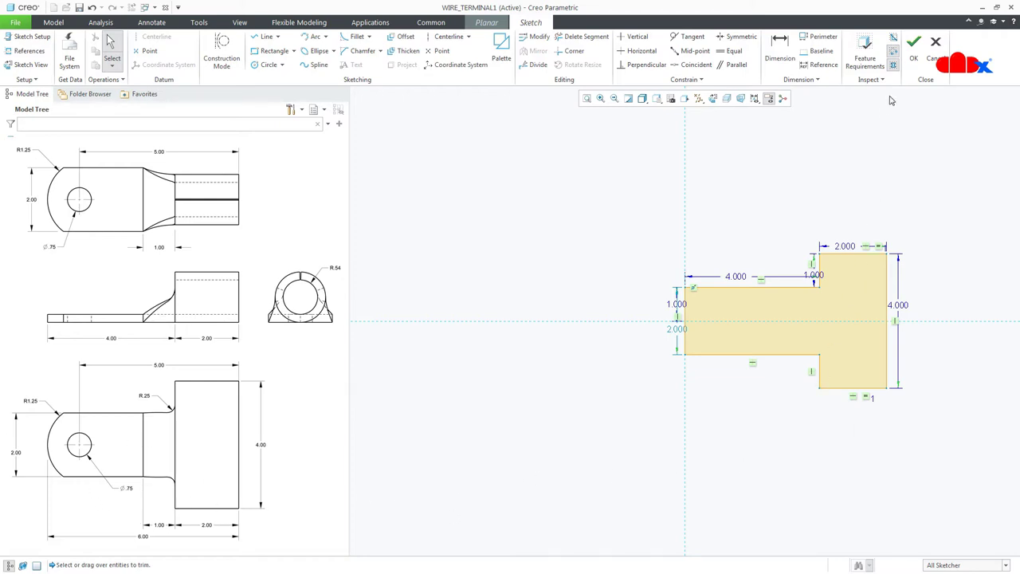
Accept the T-shaped sketch and create the planar wall 0.250 thick
left_click(914, 67)
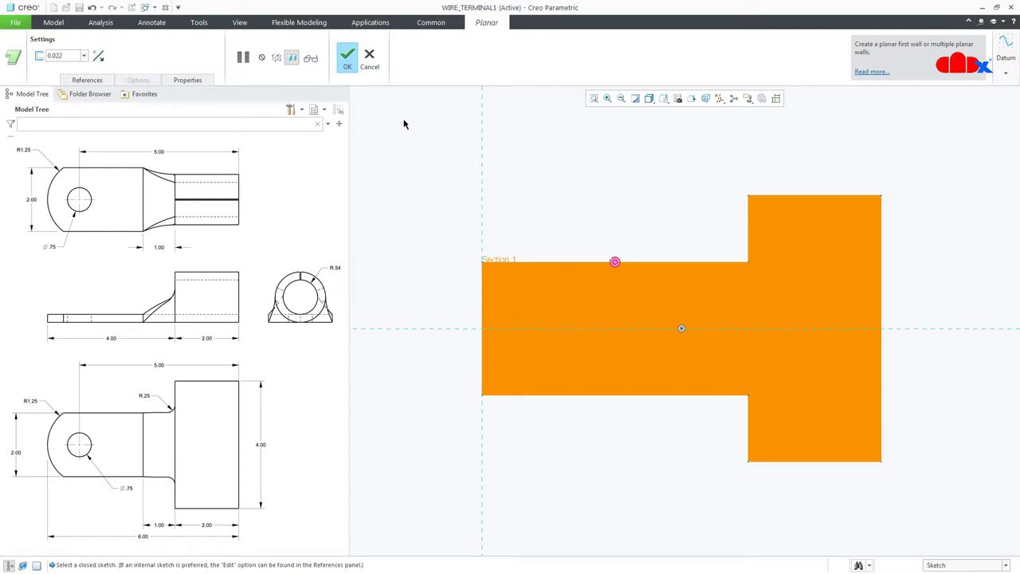
double_click(65, 55)
key("BackSpace")
key("Return")
left_click(345, 62)
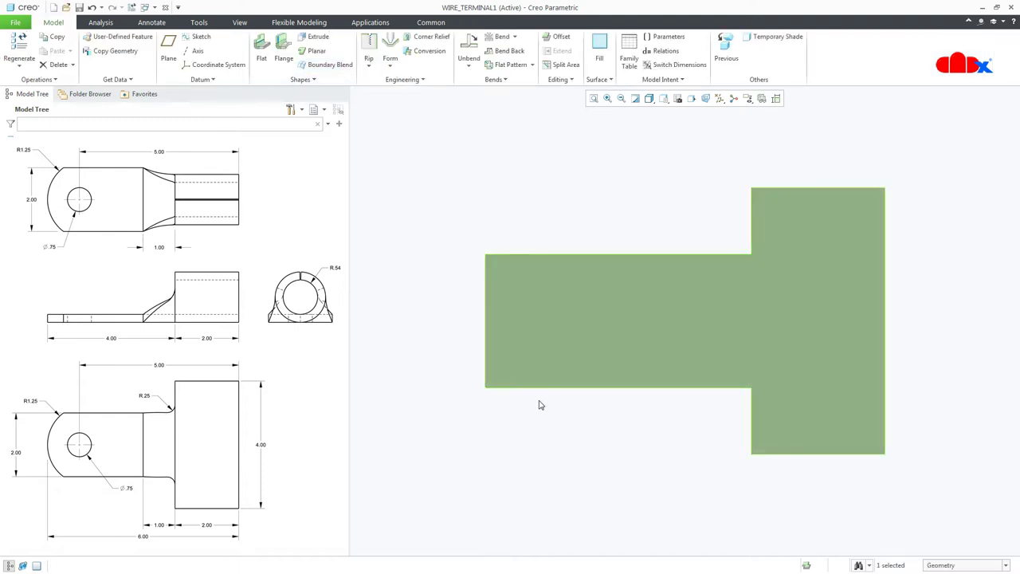
left_click(538, 405)
mouse_move(552, 443)
middle_mouse_down()
mouse_move(551, 387)
mouse_move(569, 476)
middle_mouse_up()
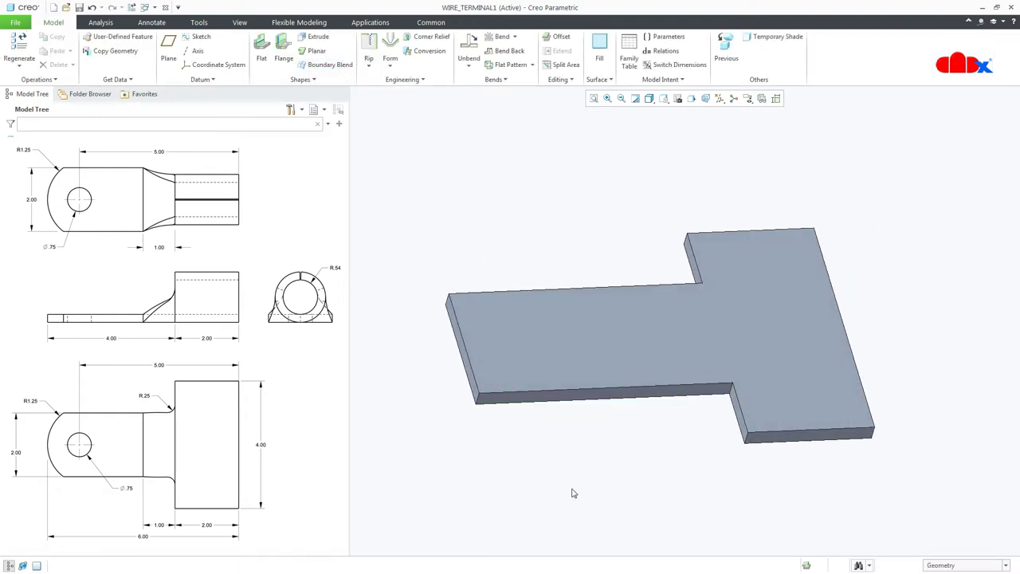
Start an extrude sketched on the wall's top face, with its top and bottom edges as references
left_click(321, 38)
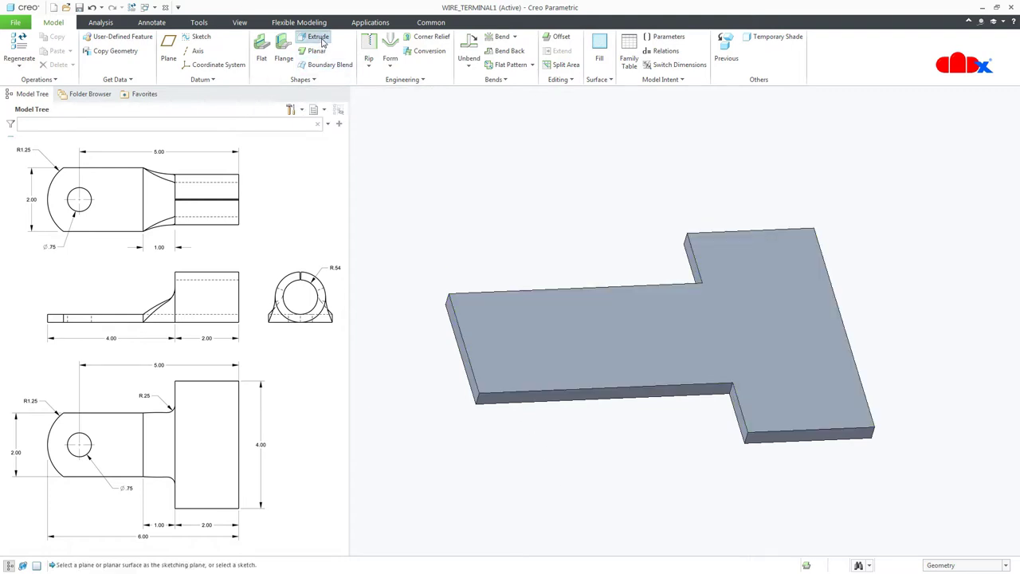
left_click(523, 345)
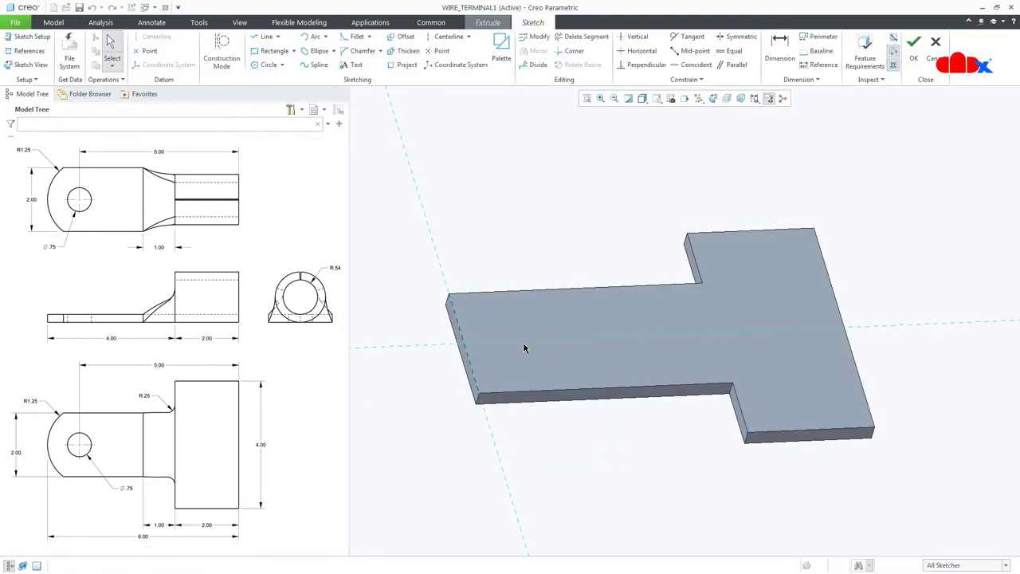
left_click(713, 98)
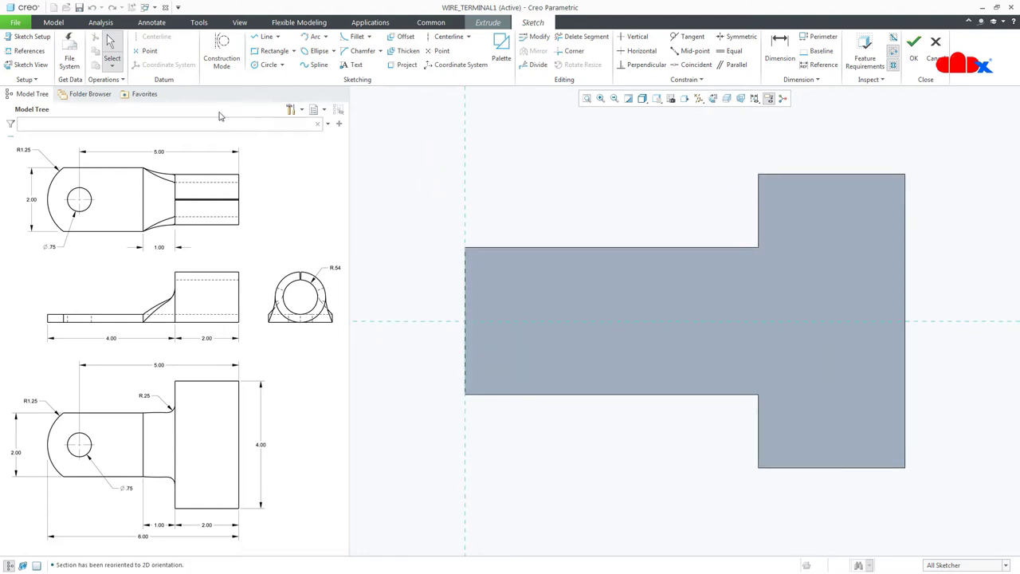
left_click(30, 50)
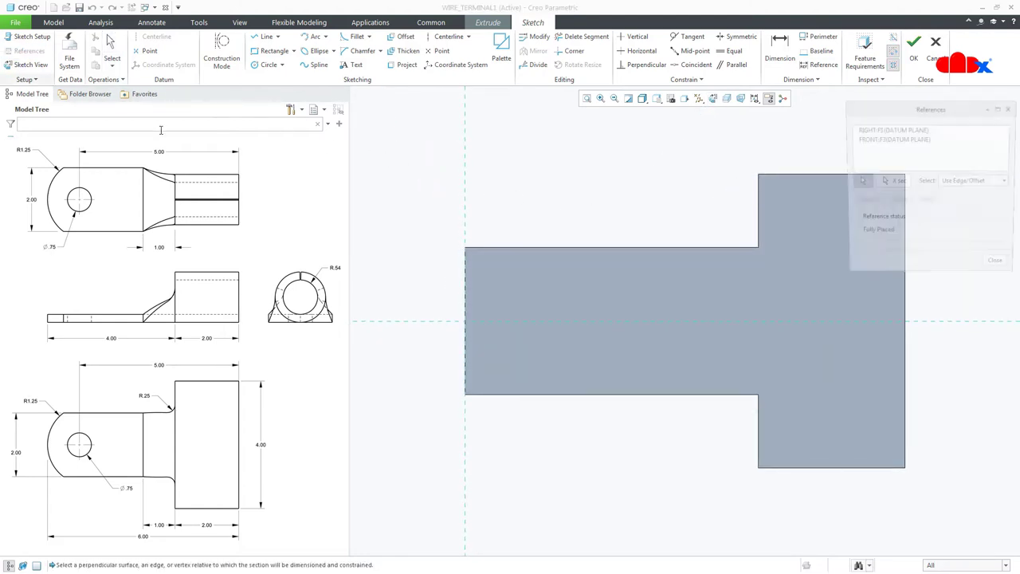
left_click(498, 248)
left_click(515, 395)
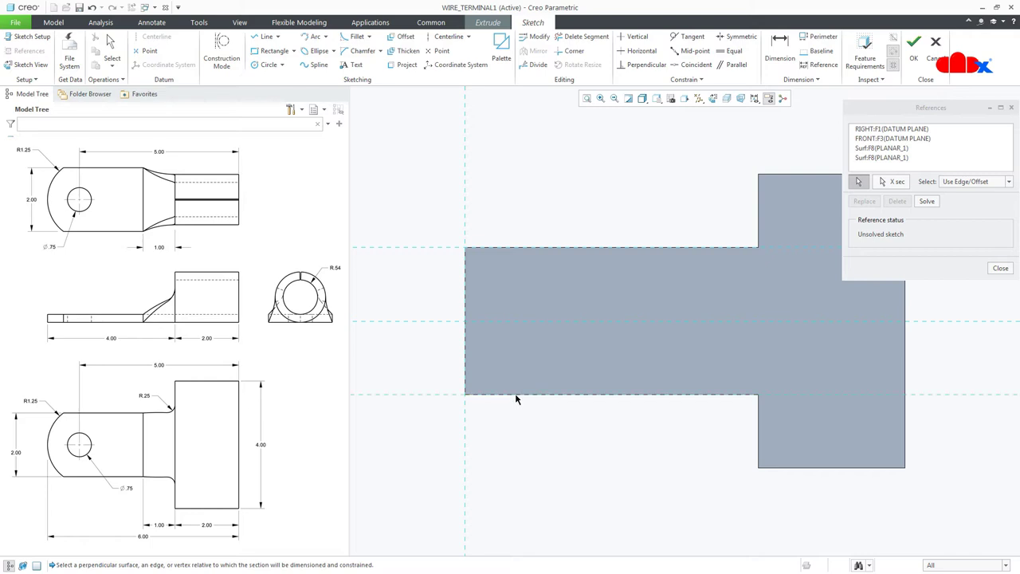
middle_click(532, 439)
Sketch a 1.25-radius arc across the narrow end and complete the cut
left_click(310, 40)
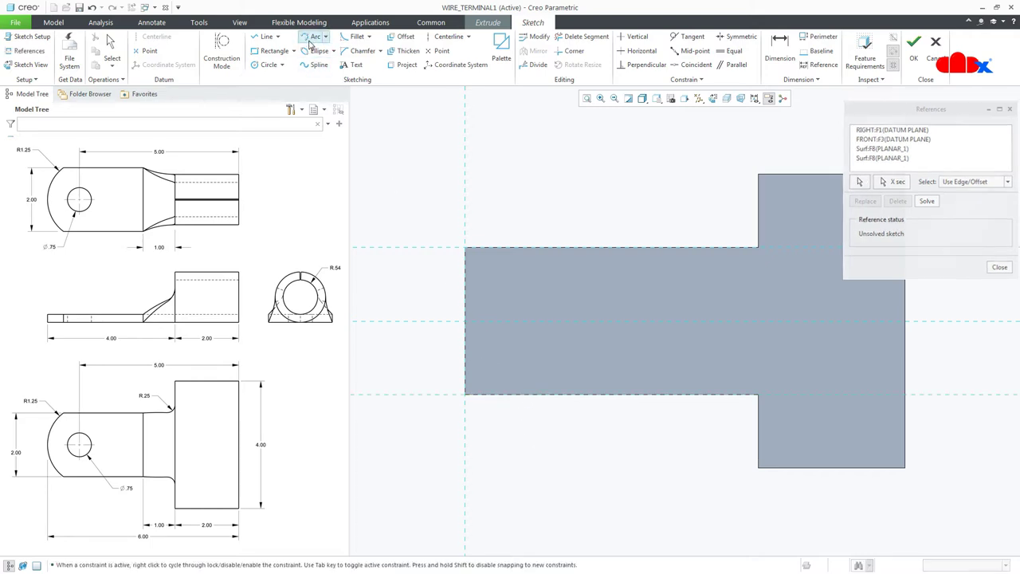
left_click(522, 250)
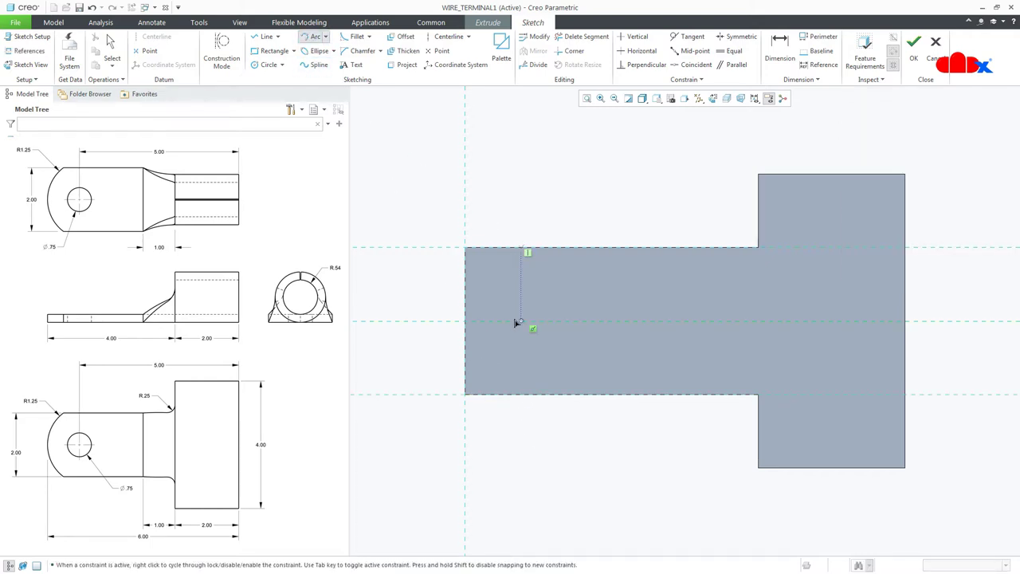
left_click(533, 403)
left_click(469, 323)
middle_click(542, 435)
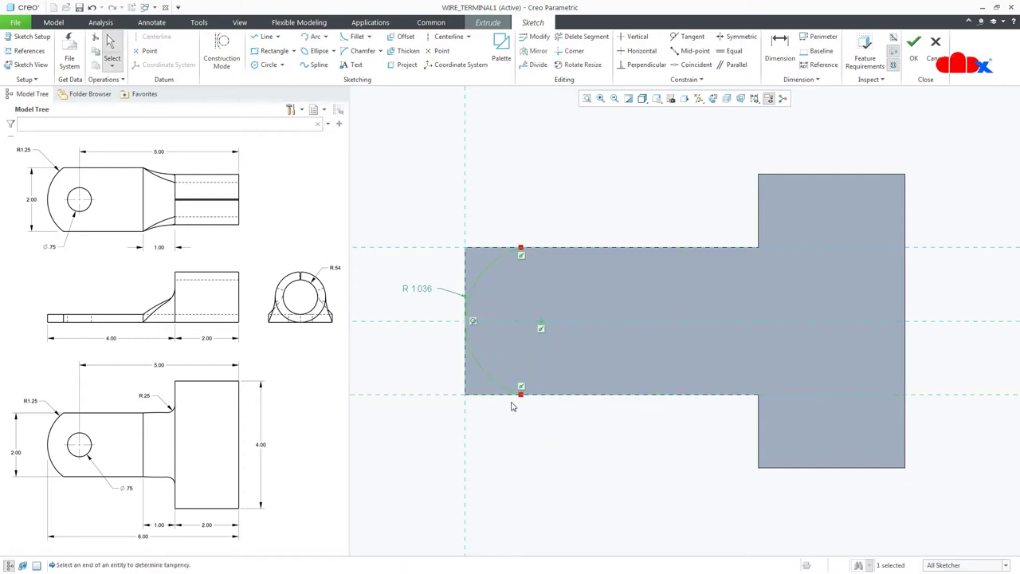
double_click(422, 291)
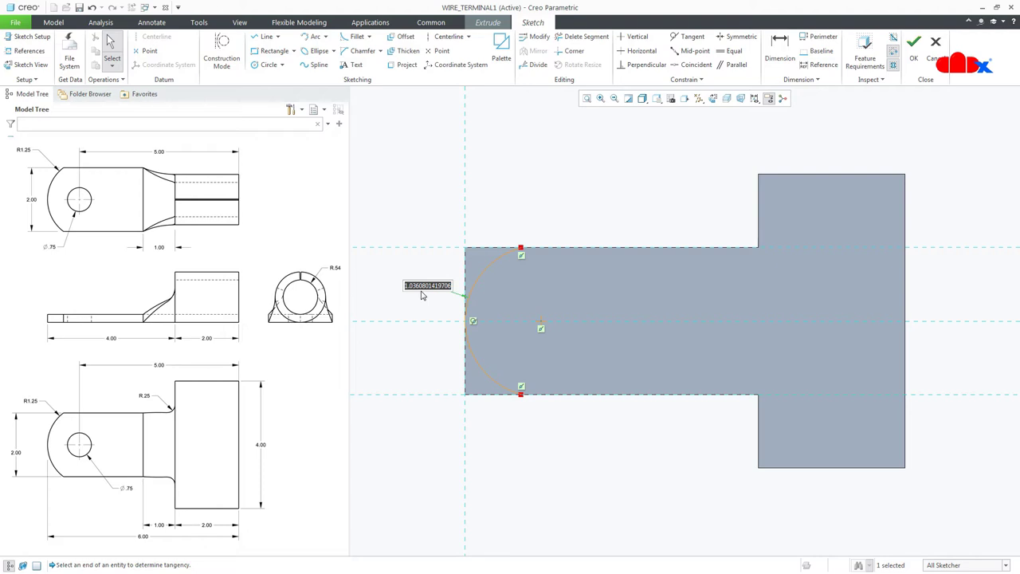
type("1.25")
key("Return")
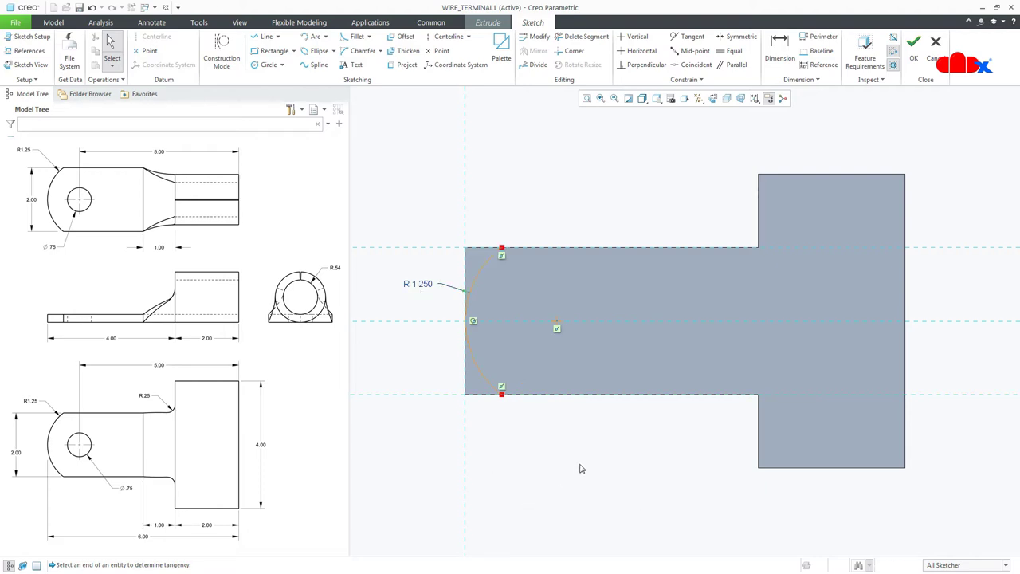
left_click(913, 44)
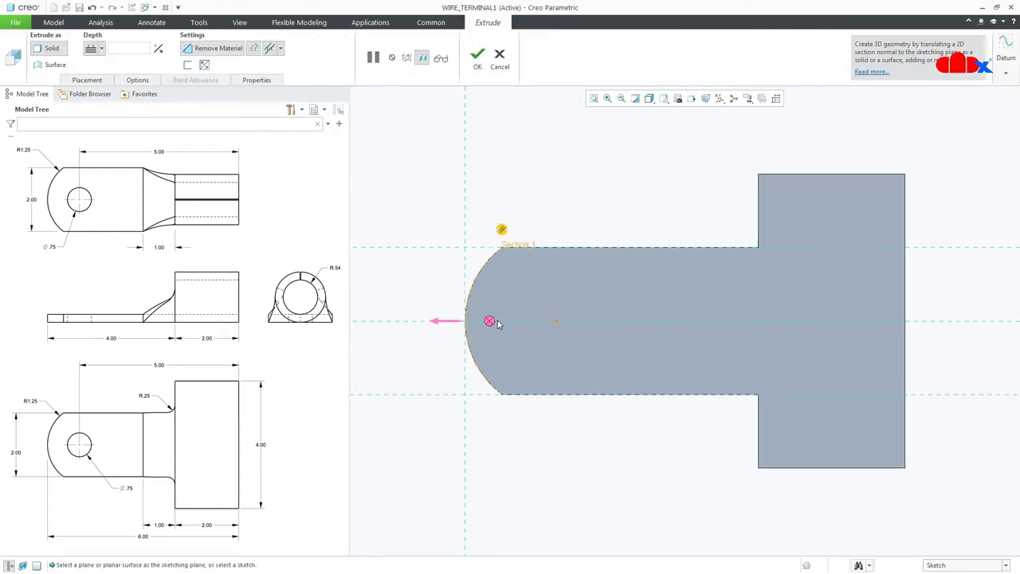
left_click(477, 55)
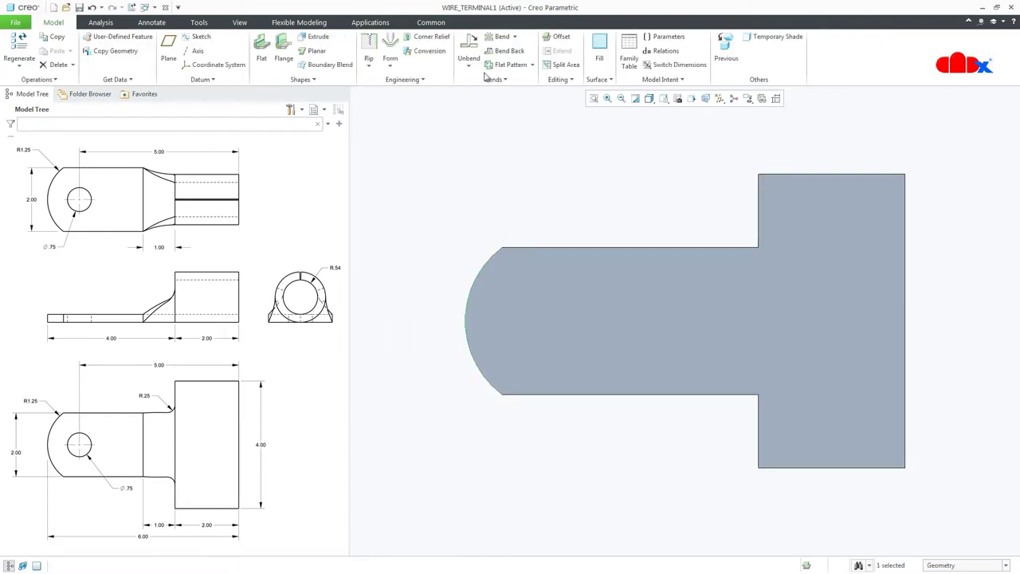
Start a new extrude on the flat face and draw a circle on the eye's centre line
left_click(446, 207)
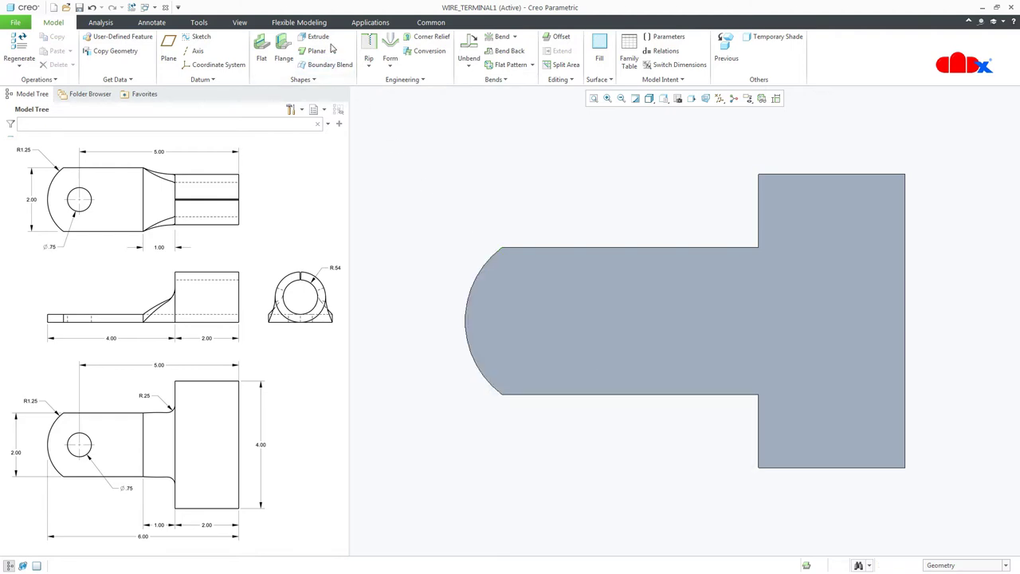
left_click(329, 45)
left_click(526, 315)
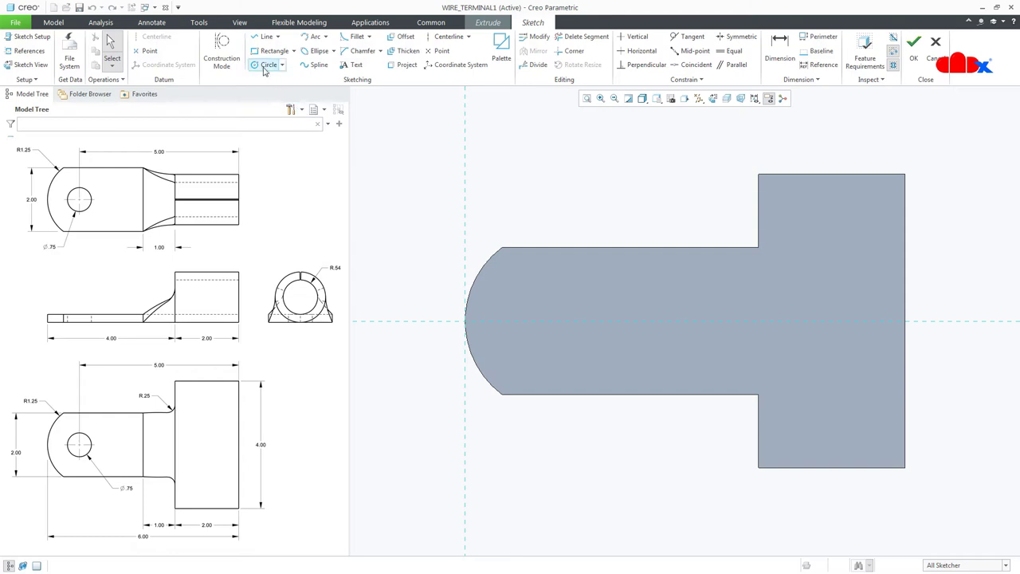
left_click(267, 67)
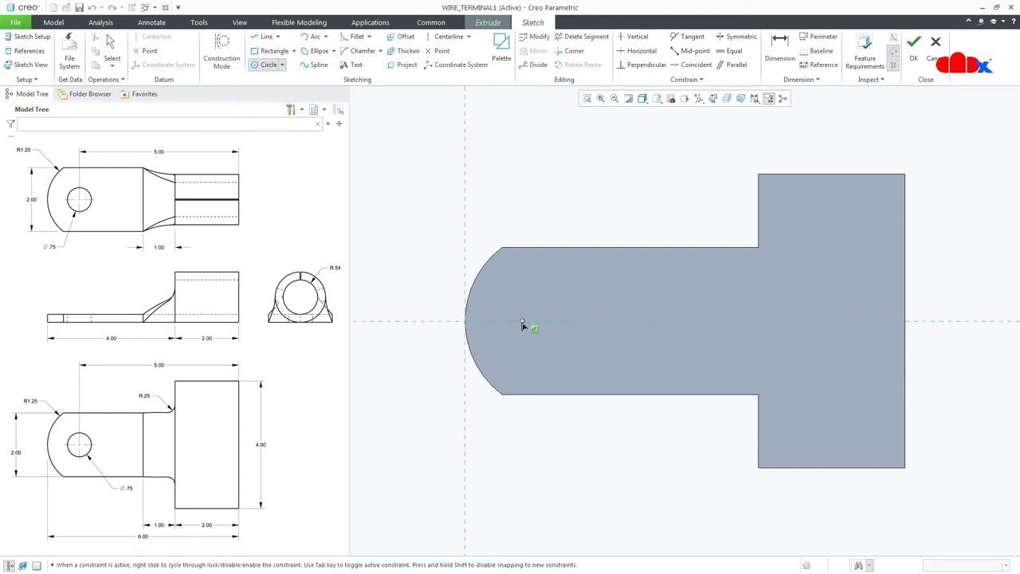
left_click(531, 355)
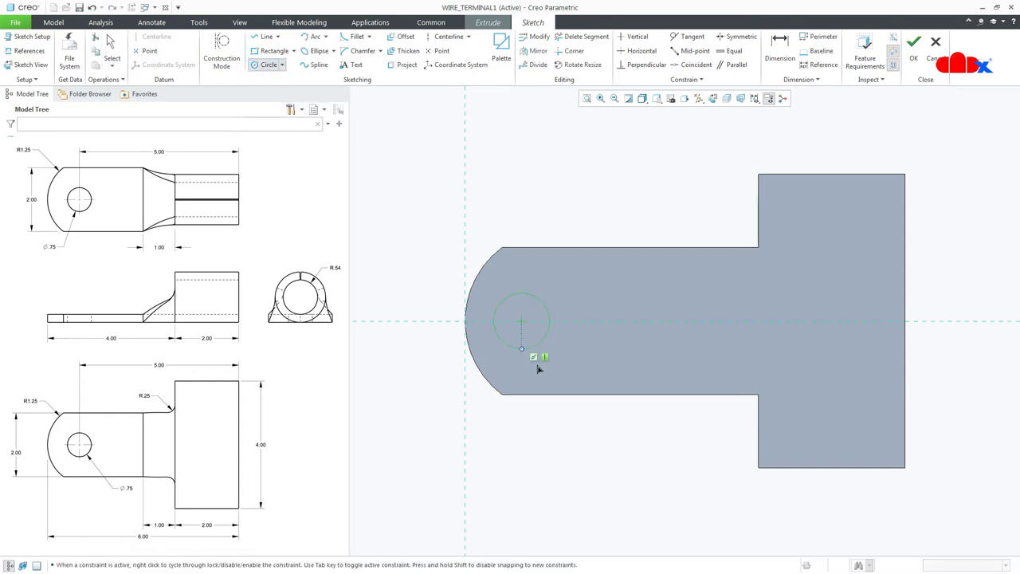
middle_click(563, 448)
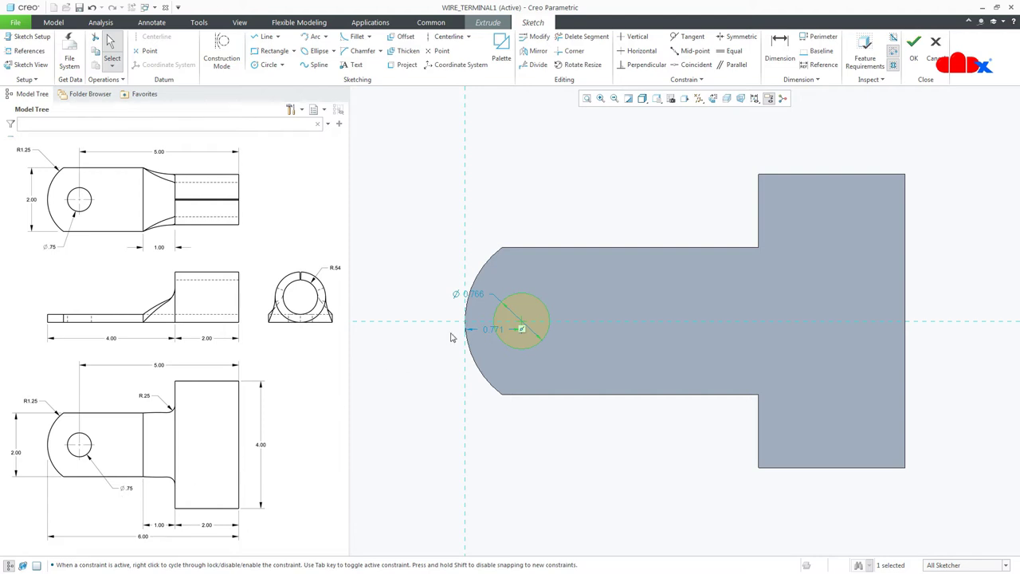
Size the hole at Ø0.750, 5.000 from the right edge, and cut it through
double_click(479, 299)
left_click(779, 48)
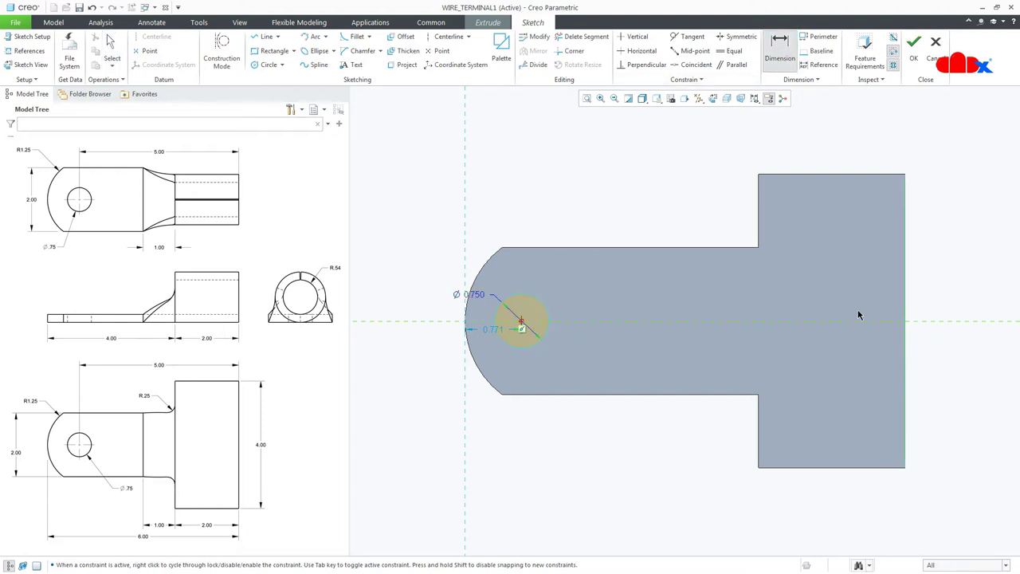
middle_click(761, 171)
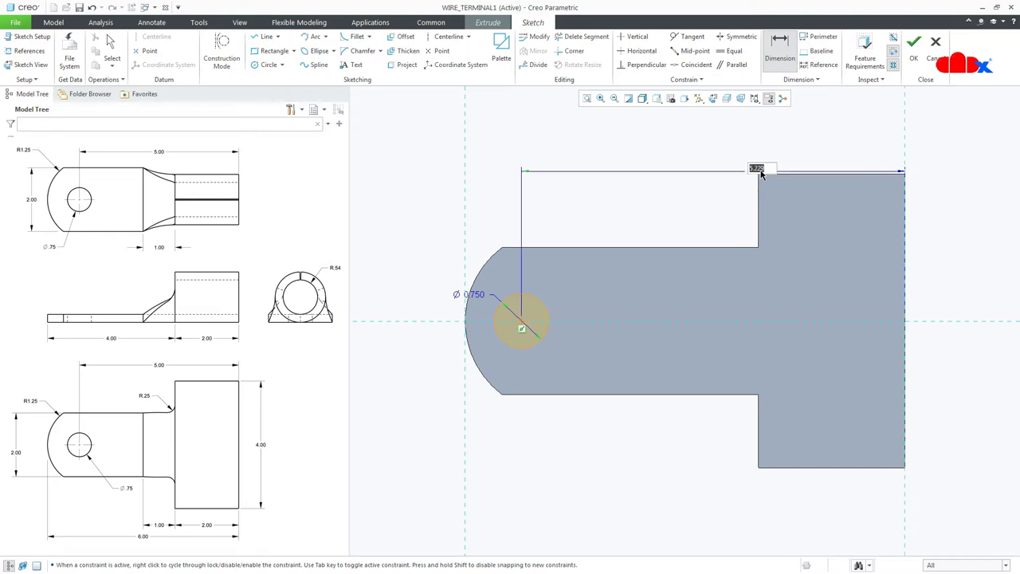
type("5")
key("Return")
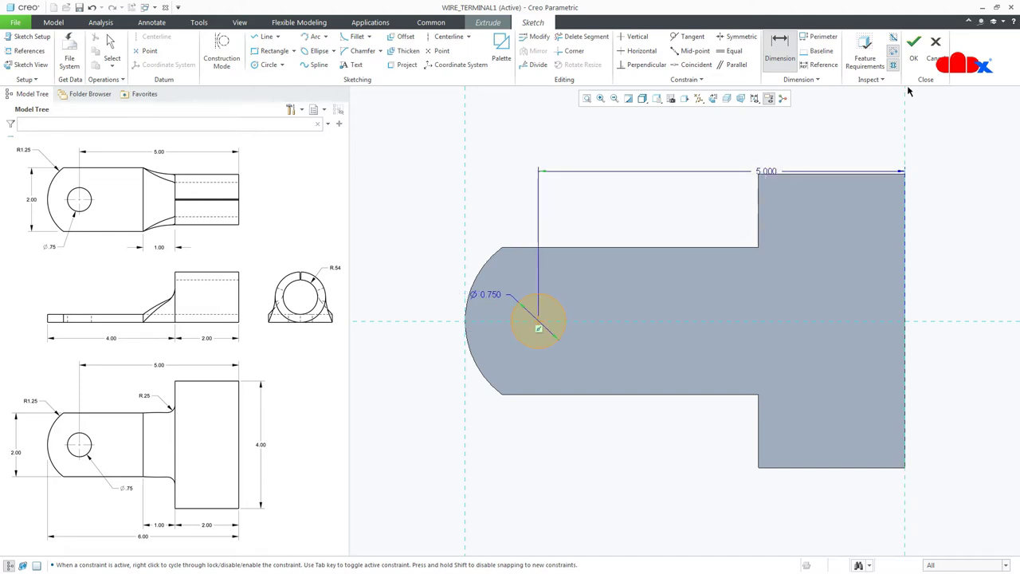
left_click(913, 46)
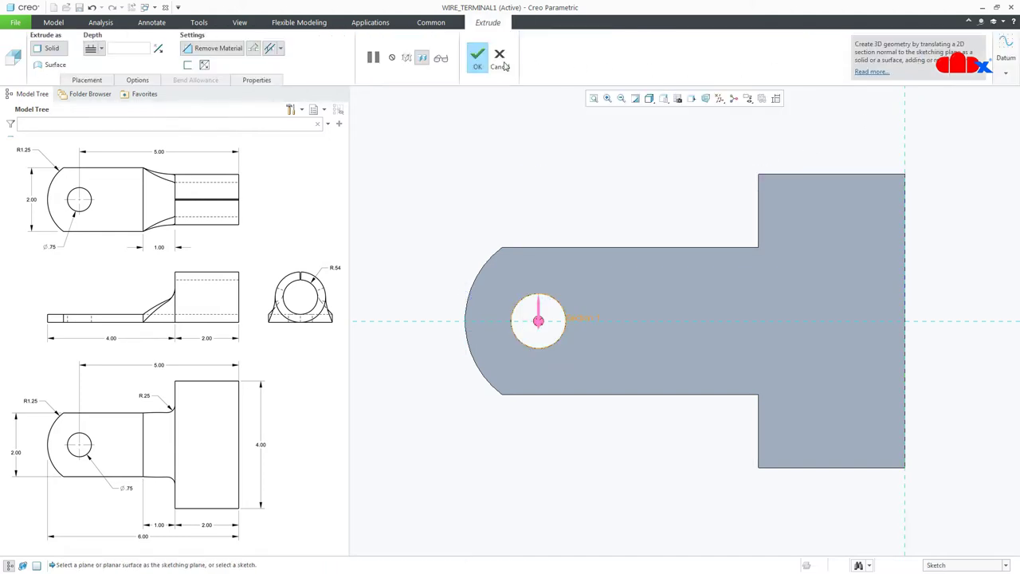
left_click(478, 57)
Return to the default view and start a bend on the lug's top face
left_click(580, 471)
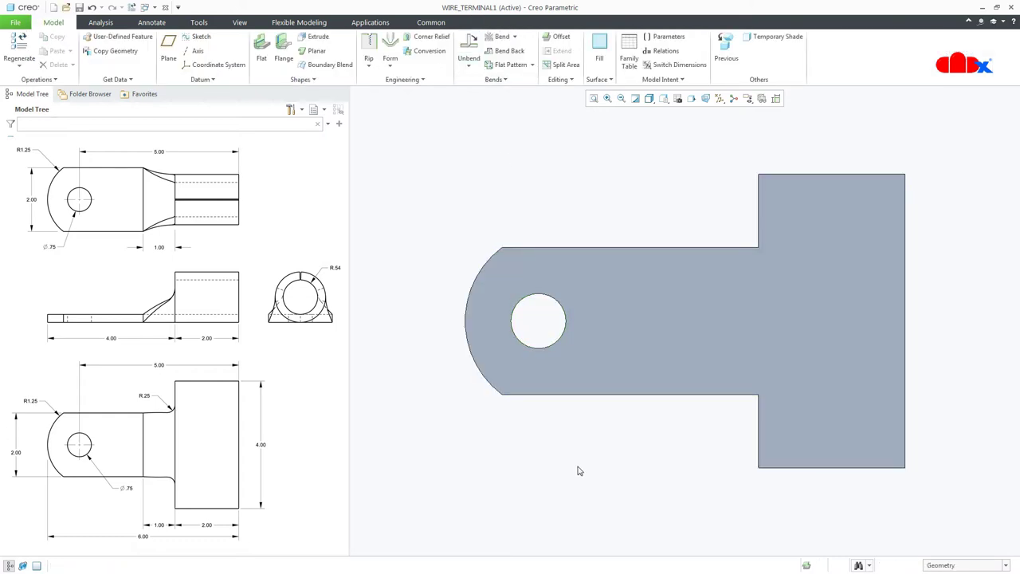
key("ctrl+d")
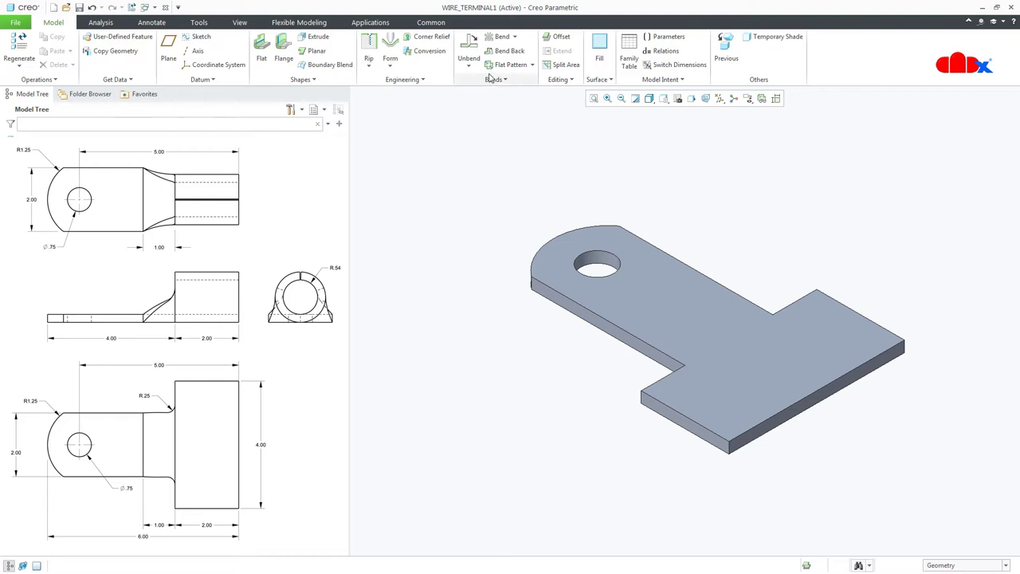
left_click(503, 40)
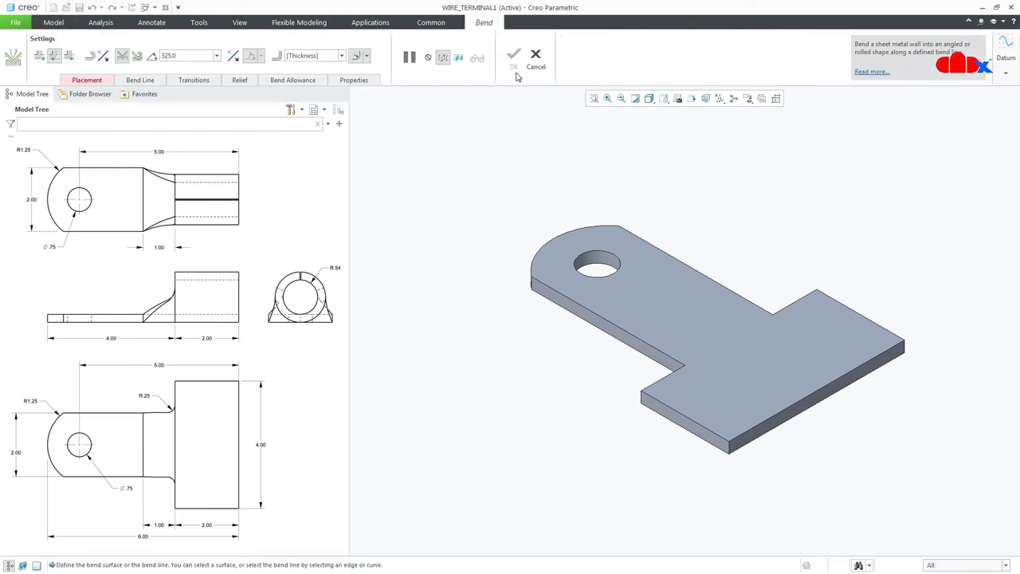
left_click(699, 330)
mouse_move(720, 434)
middle_mouse_down()
mouse_move(707, 474)
mouse_move(721, 476)
middle_mouse_up()
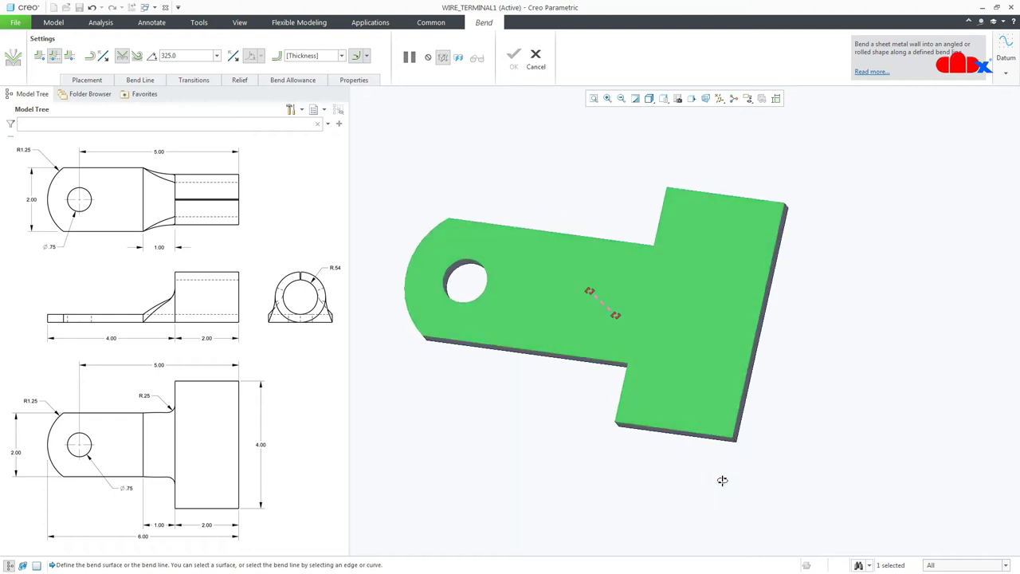
Sketch the bend line along the centre line from the rounded end to the right edge
left_click(132, 81)
left_click(200, 108)
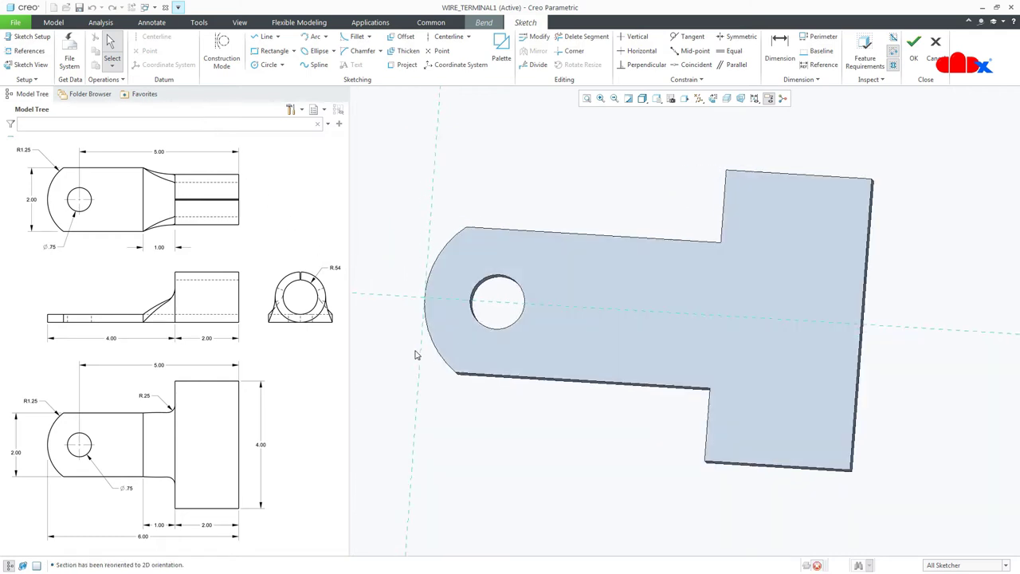
right_click(417, 357)
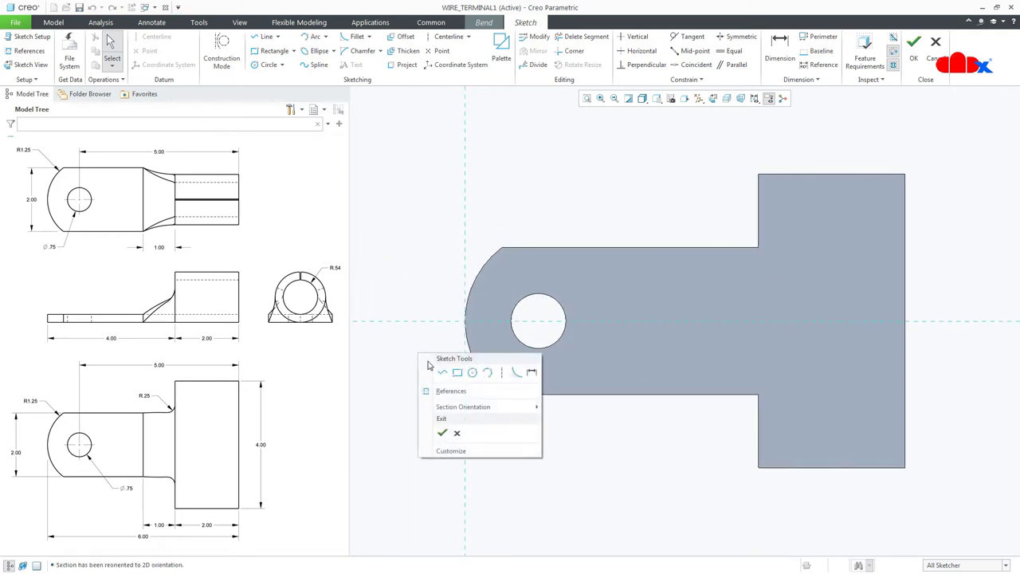
left_click(443, 372)
left_click(472, 325)
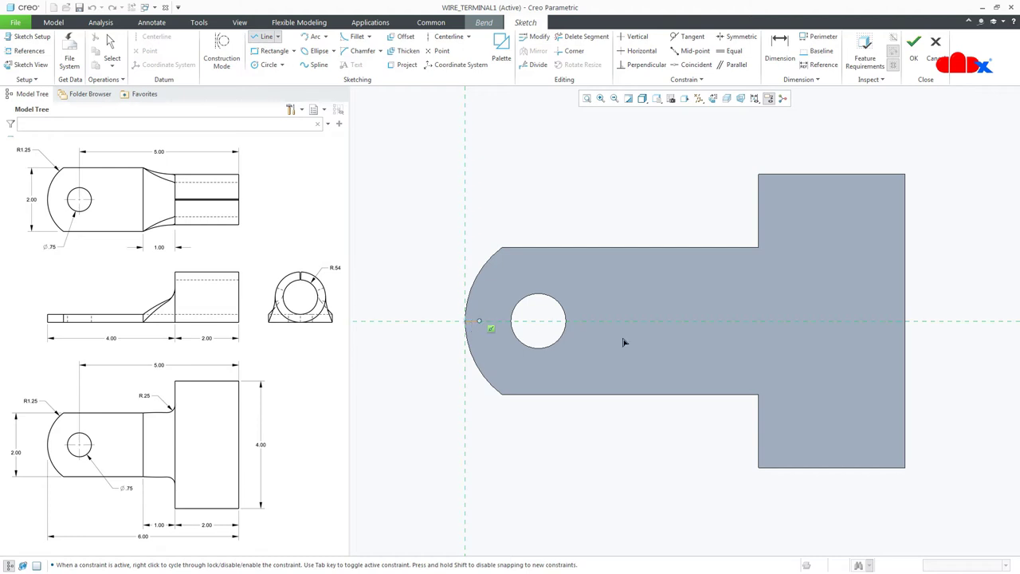
middle_click(936, 369)
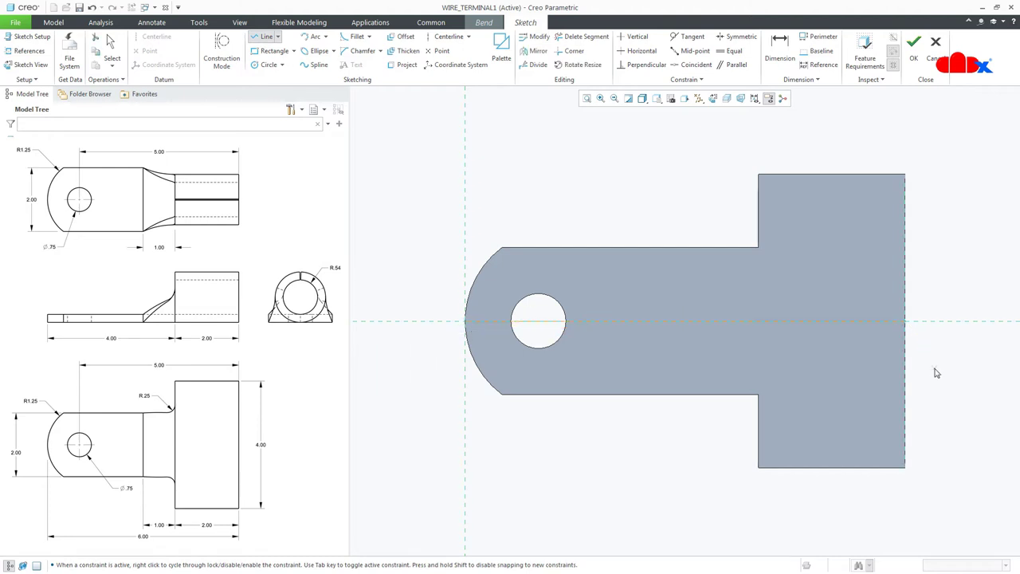
middle_click(935, 369)
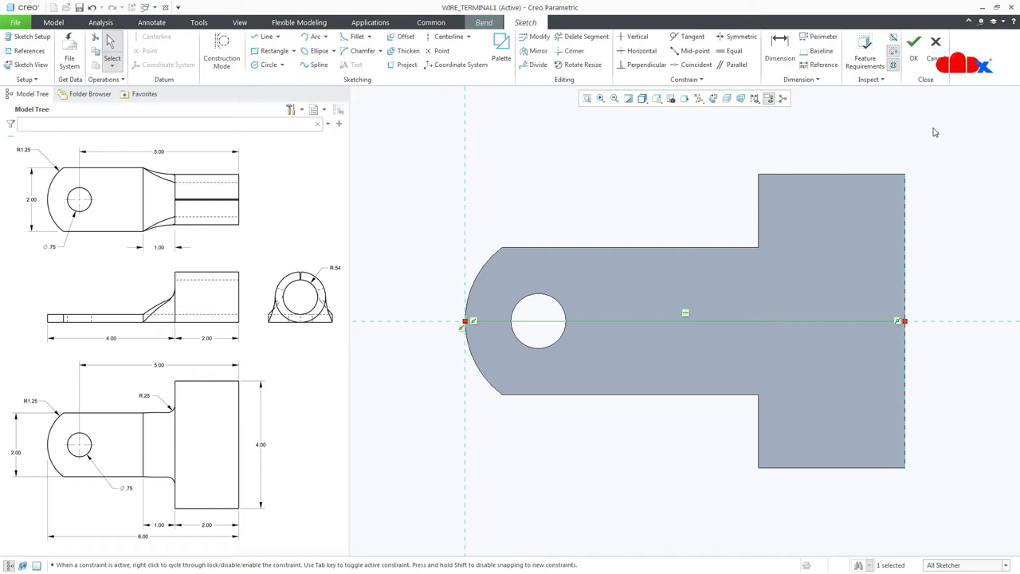
left_click(915, 70)
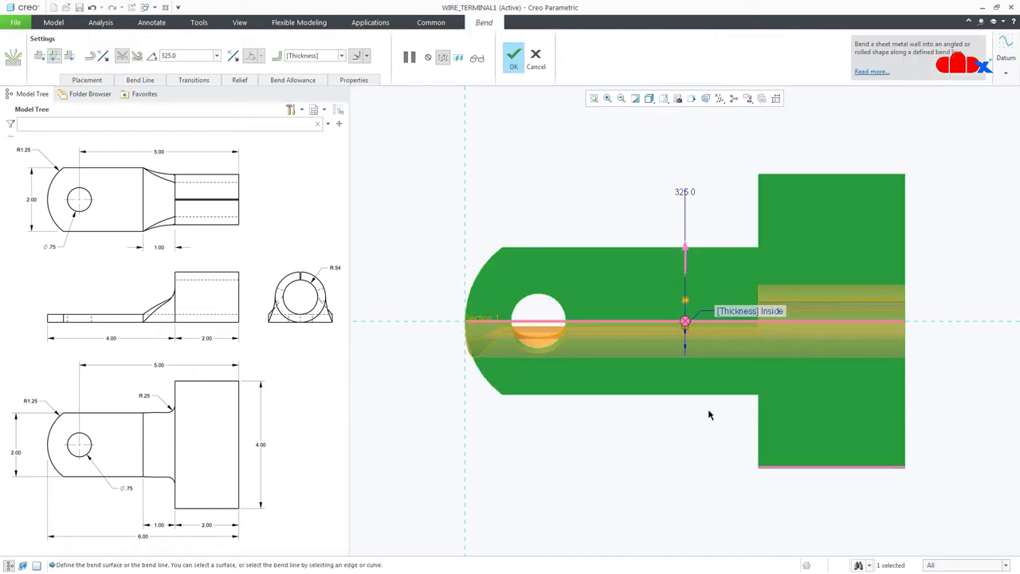
Switch the bend to a rolled bend and try other bend types
middle_click_drag(657, 450, 630, 440)
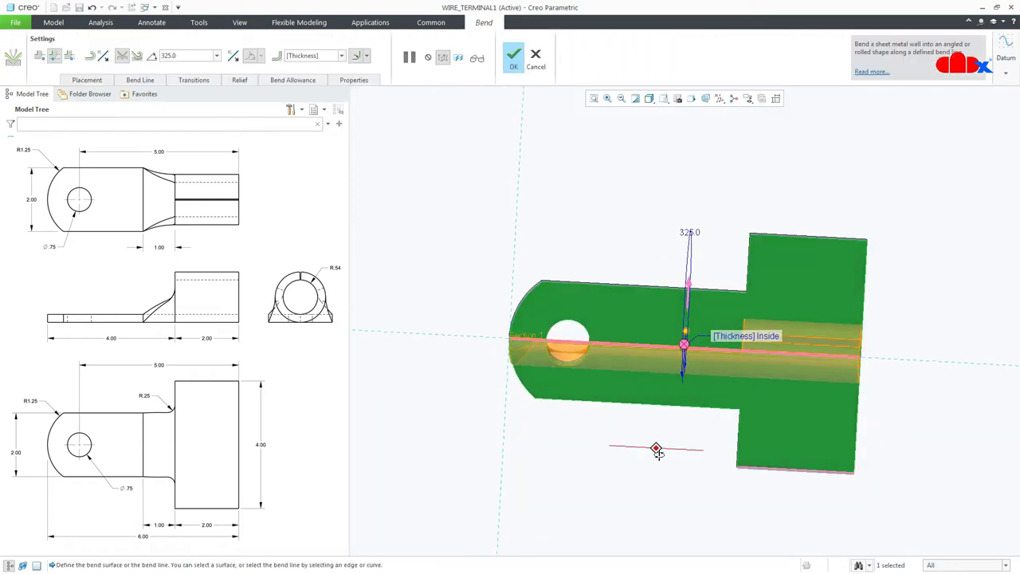
left_click(137, 56)
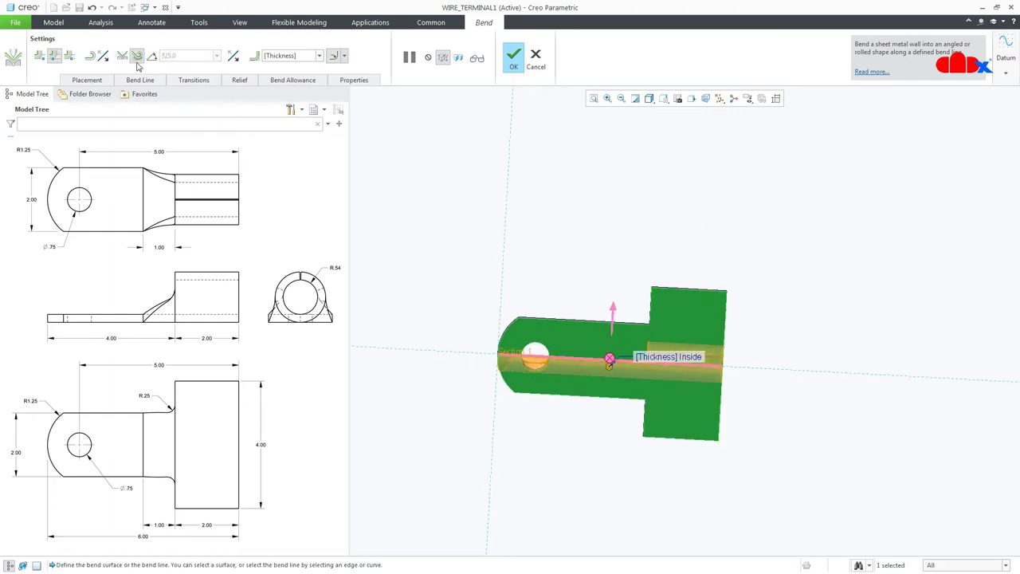
left_click(68, 61)
middle_click_drag(520, 435, 508, 433)
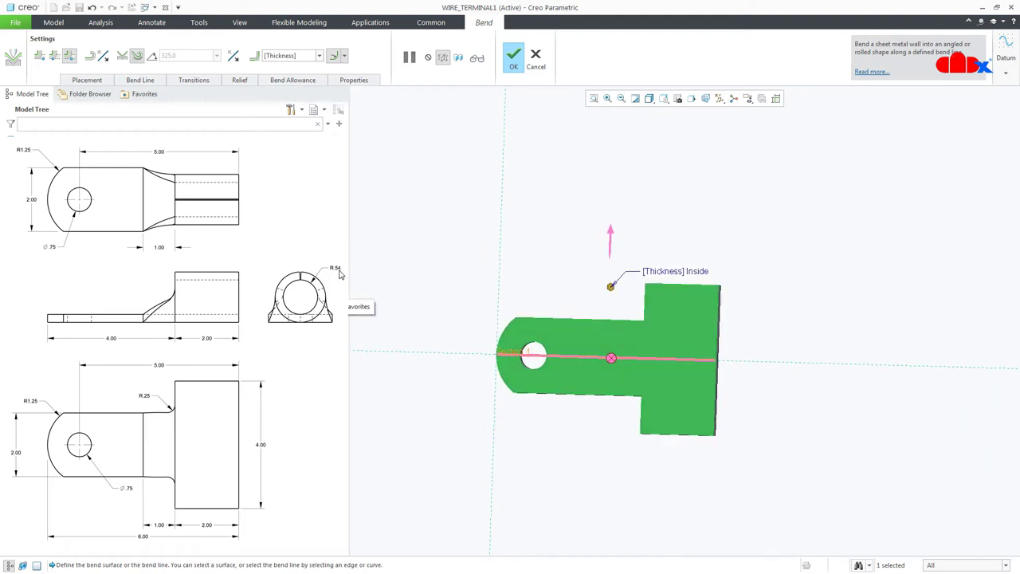
Set the bend to a 0.540 inside radius and orbit to inspect the rolled barrel
left_click(309, 55)
type("3")
key("Return")
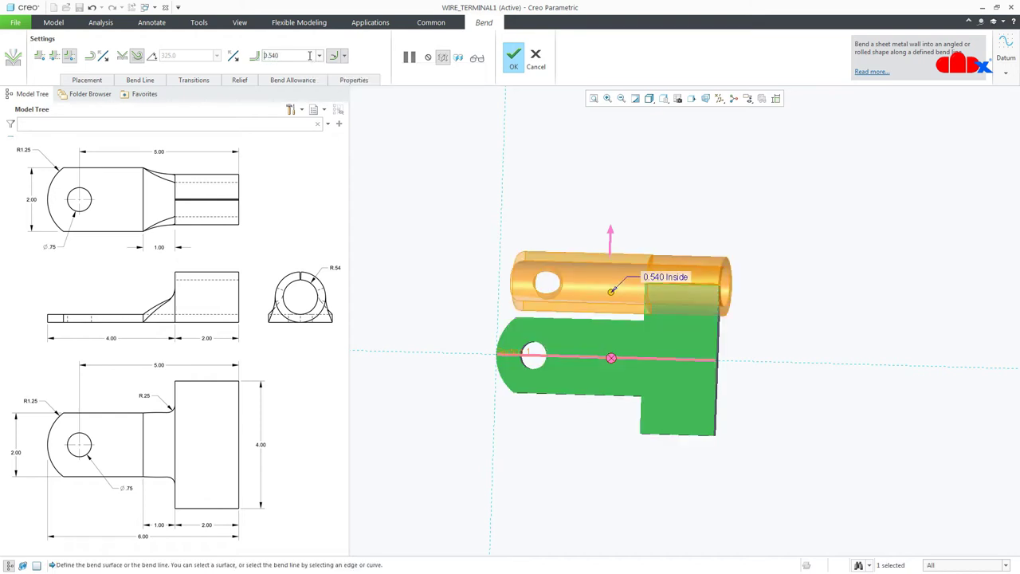
middle_click_drag(574, 410, 589, 392)
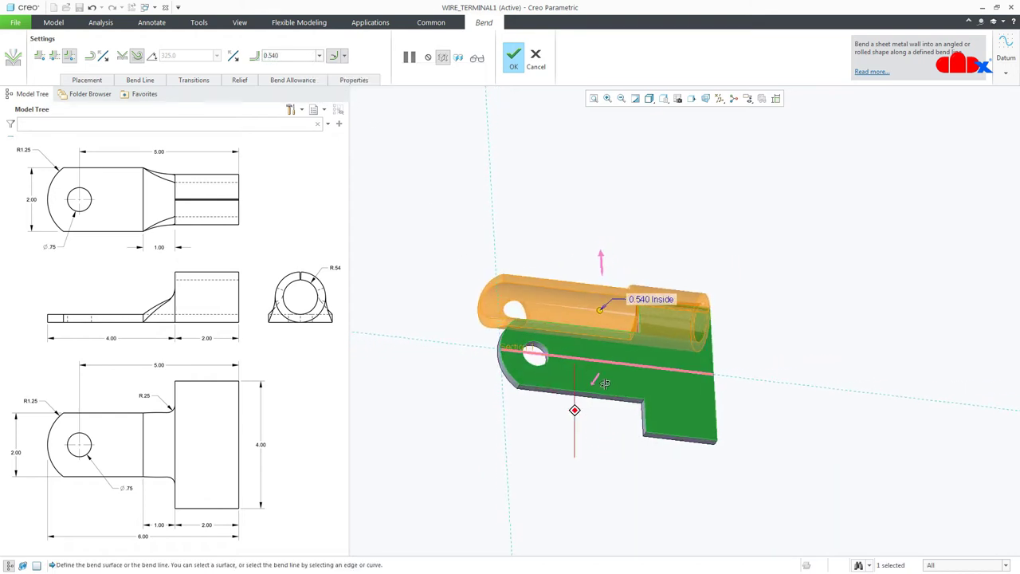
middle_click_drag(594, 463, 567, 438)
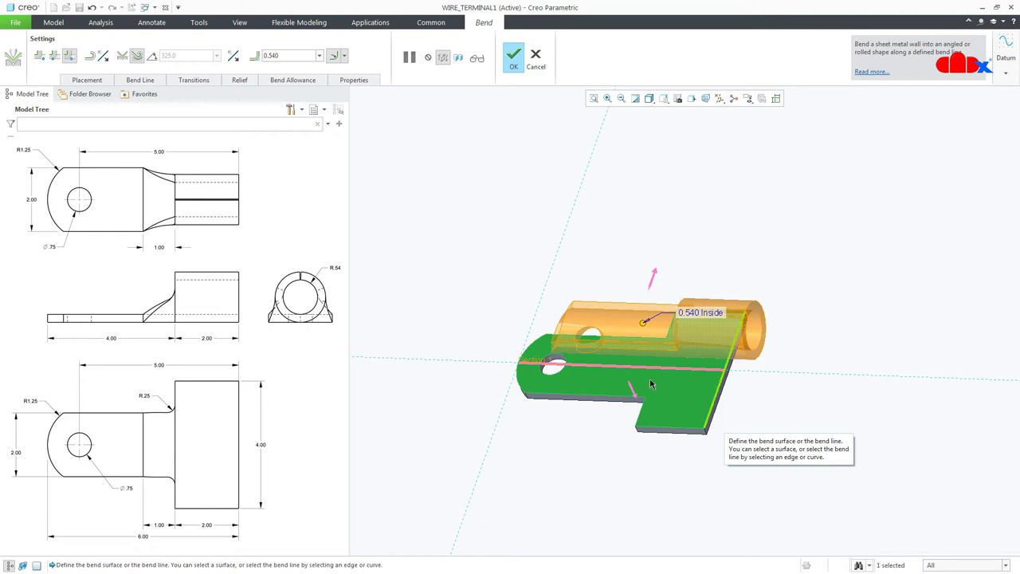
Try bend radii of 0.600, 0.700, 0.500, 0.550 and 0.535
double_click(295, 56)
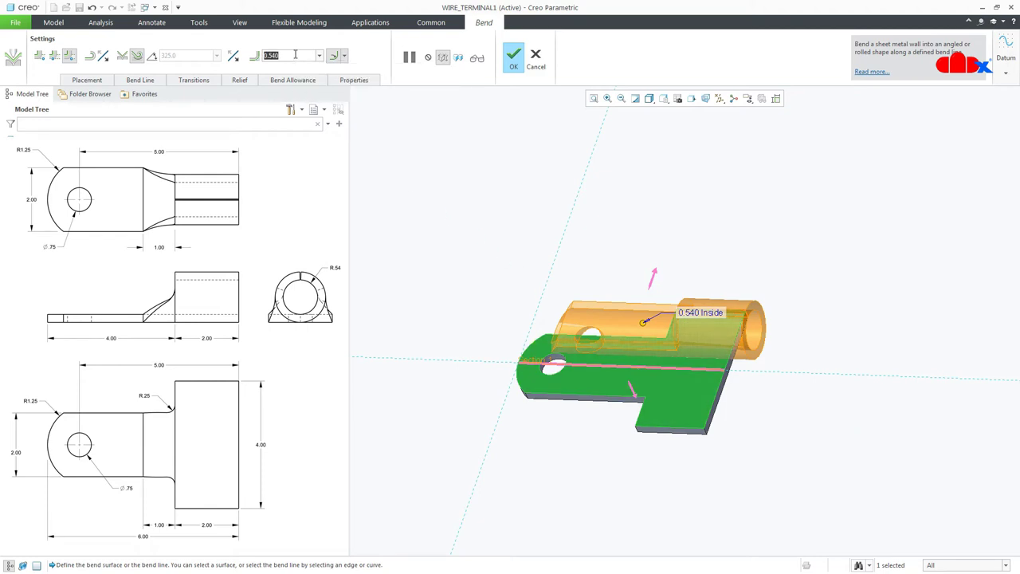
type("0.600")
key("Return")
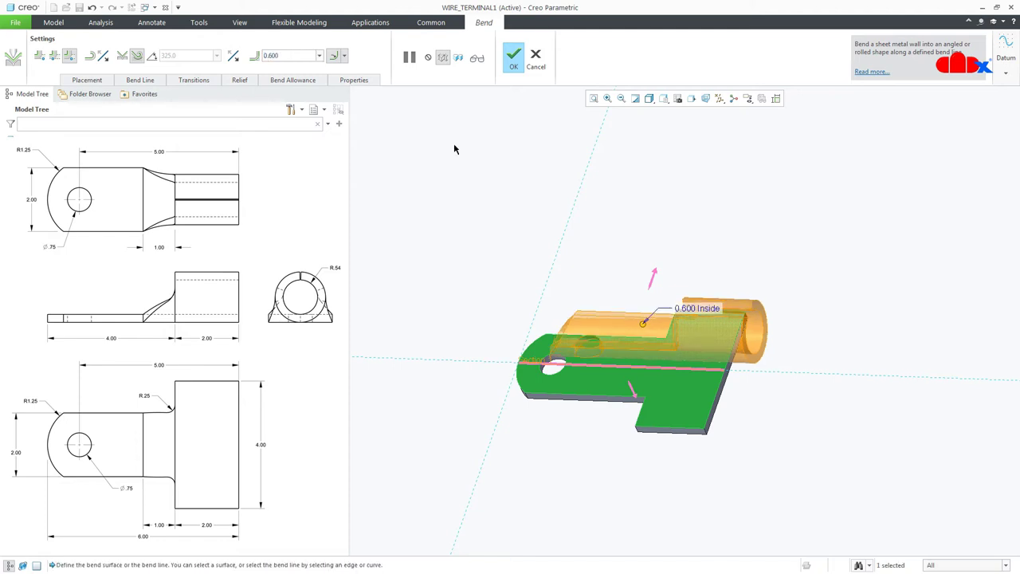
middle_click_drag(671, 327, 701, 333)
scroll(715, 337, "up", 3)
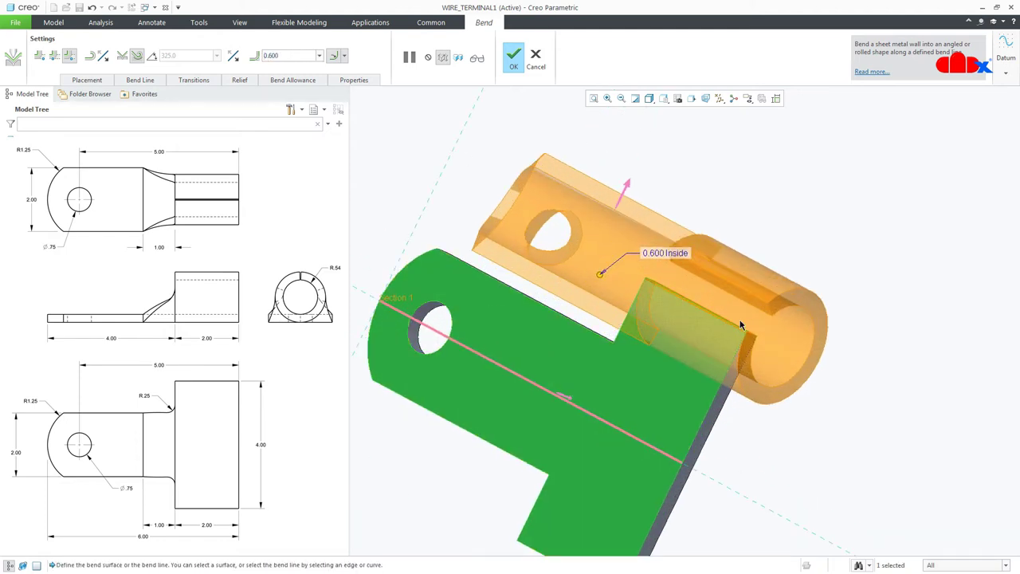
double_click(289, 55)
key("BackSpace")
key("Return")
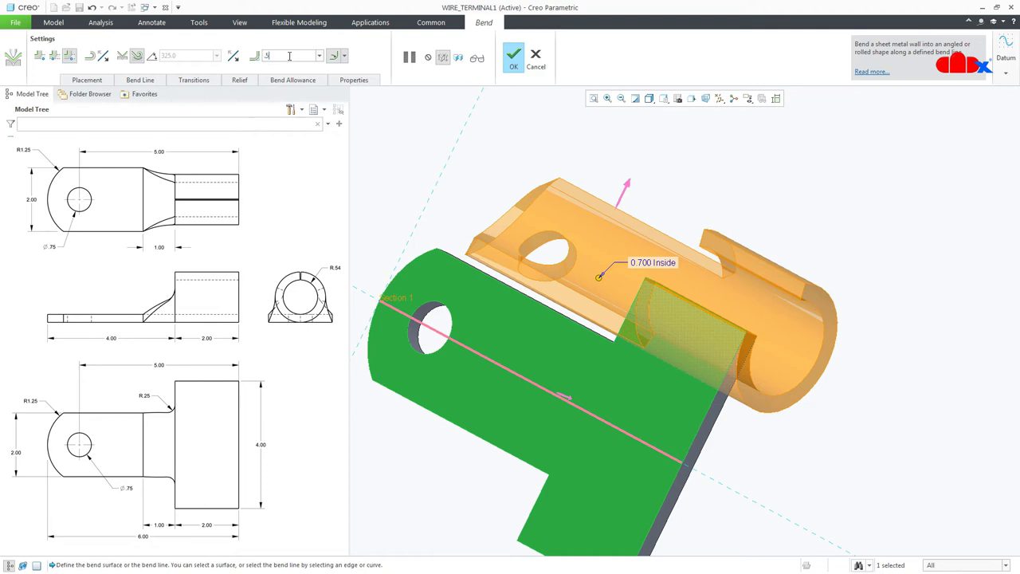
key("Return")
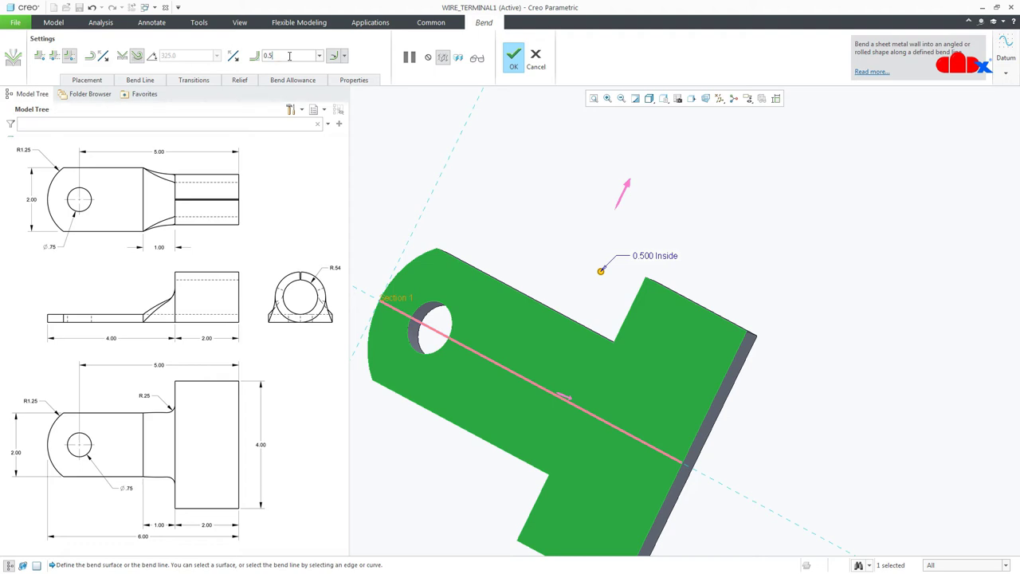
type("0")
key("Return")
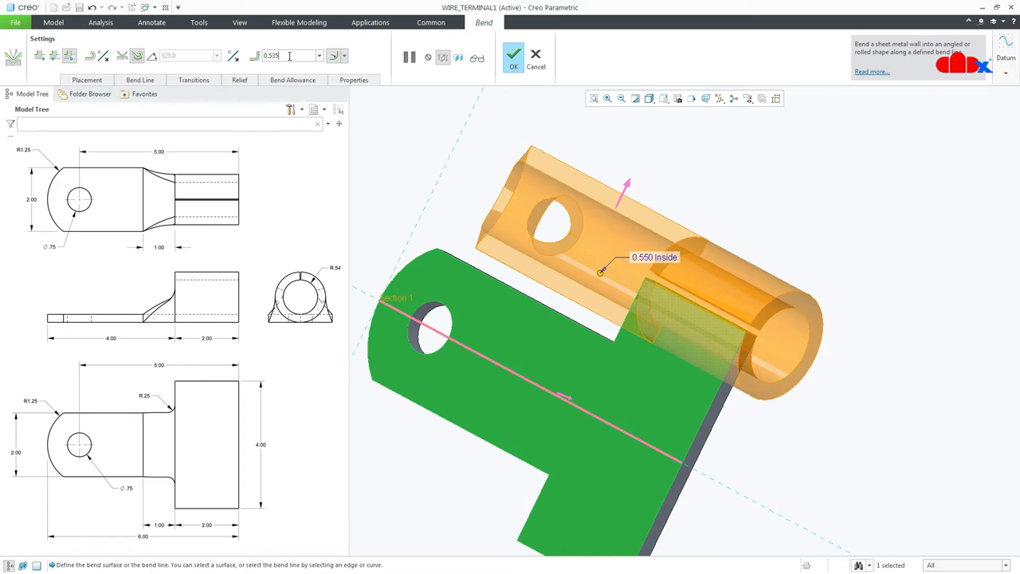
key("Return")
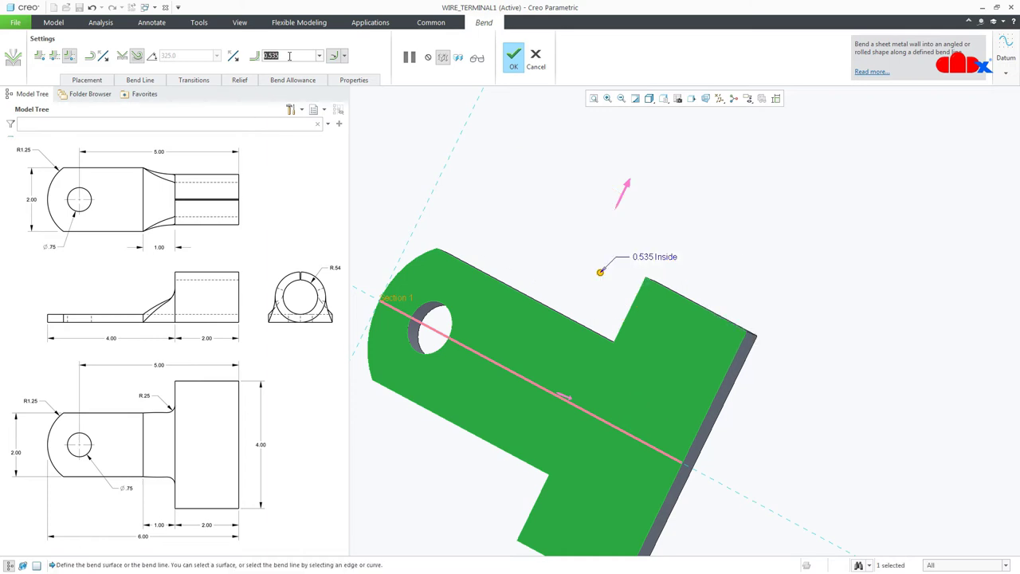
Settle the inside bend radius at 0.537 and zoom in to check the barrel's seam
left_click(289, 56)
type("0.537")
key("Return")
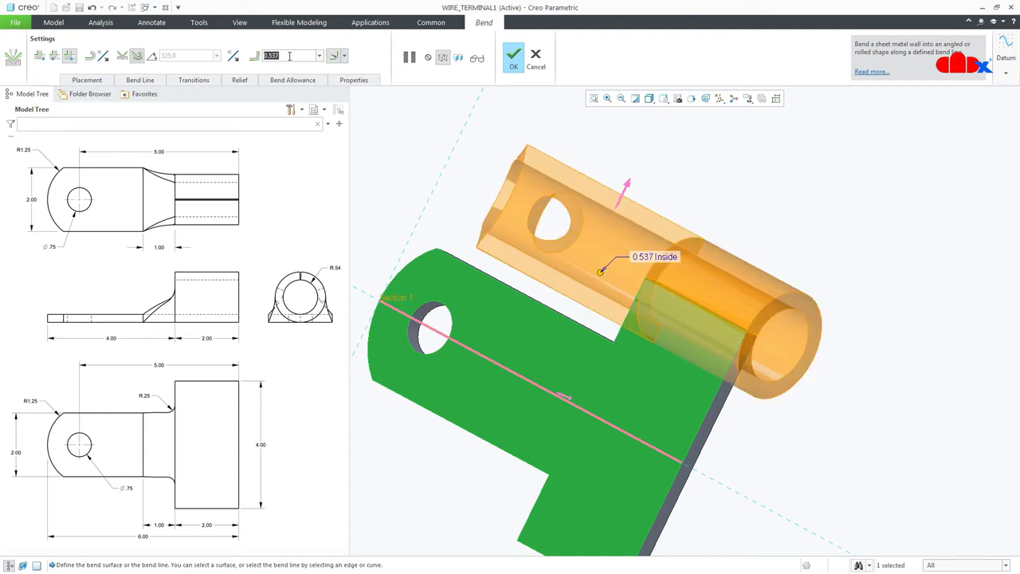
scroll(721, 319, "up", 2)
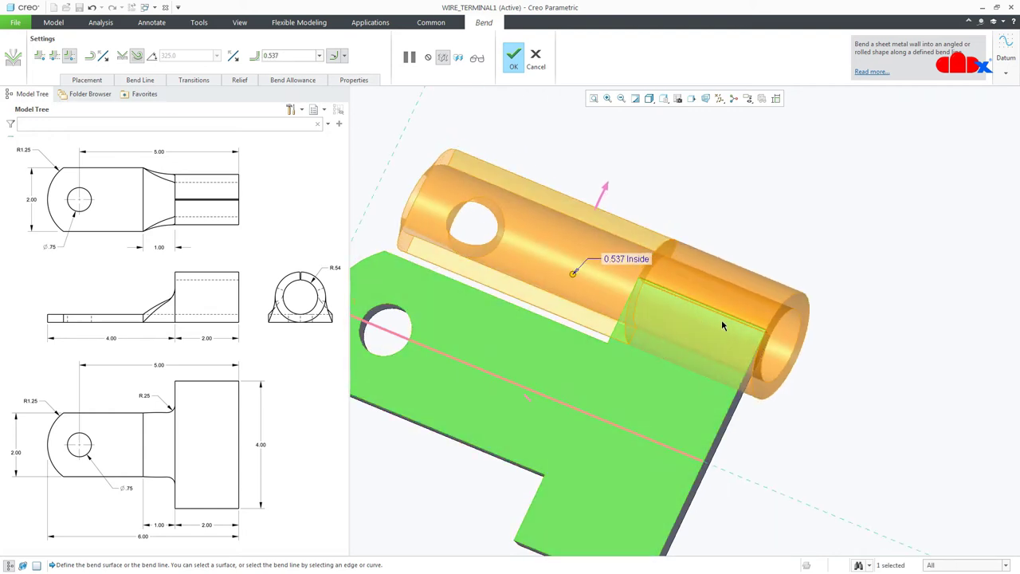
scroll(768, 331, "up", 3)
scroll(726, 338, "up", 3)
middle_click_drag(726, 338, 749, 360)
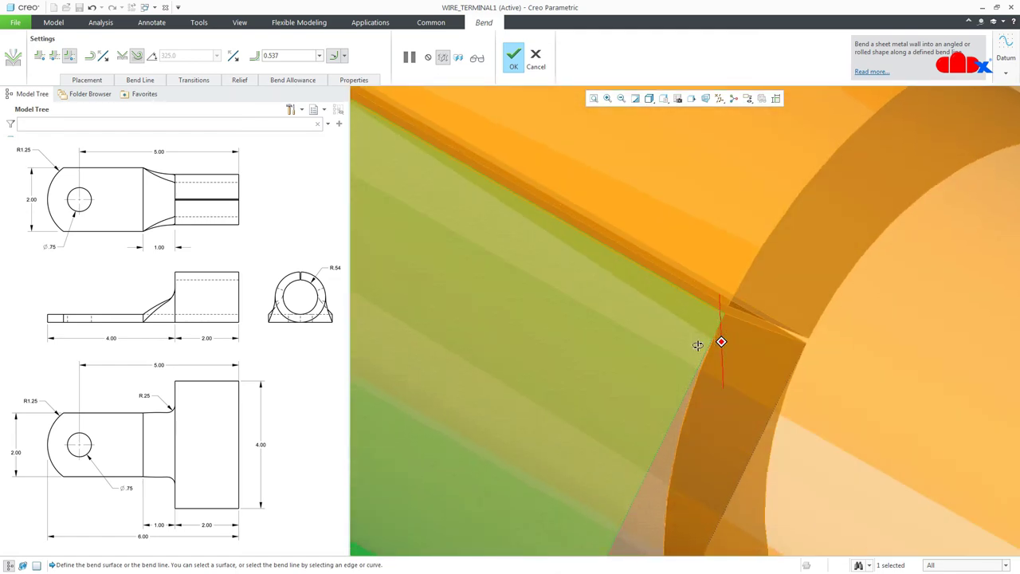
scroll(749, 354, "down", 2)
scroll(749, 354, "down", 1)
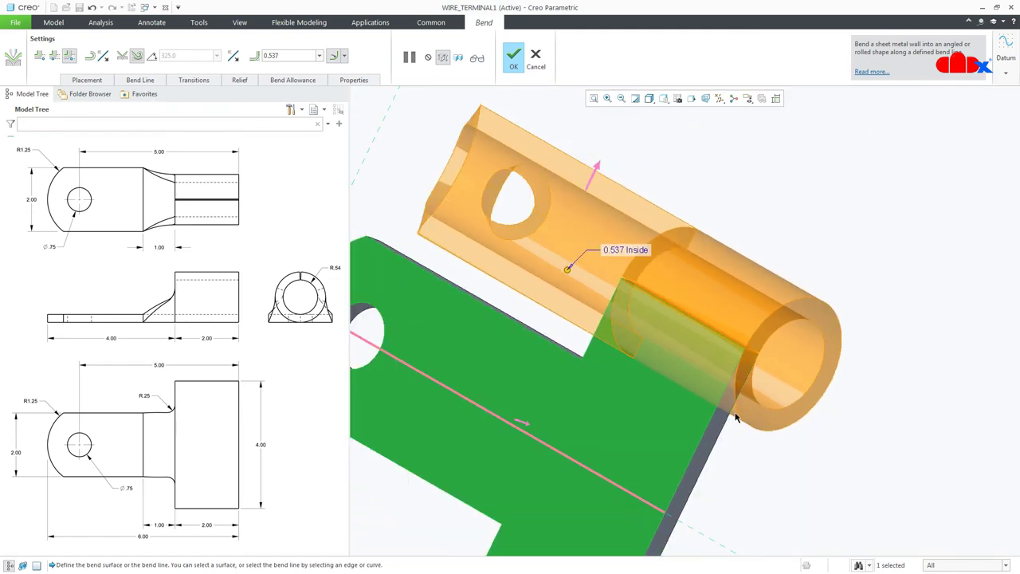
scroll(745, 383, "down", 1)
scroll(739, 407, "down", 1)
scroll(755, 396, "up", 1)
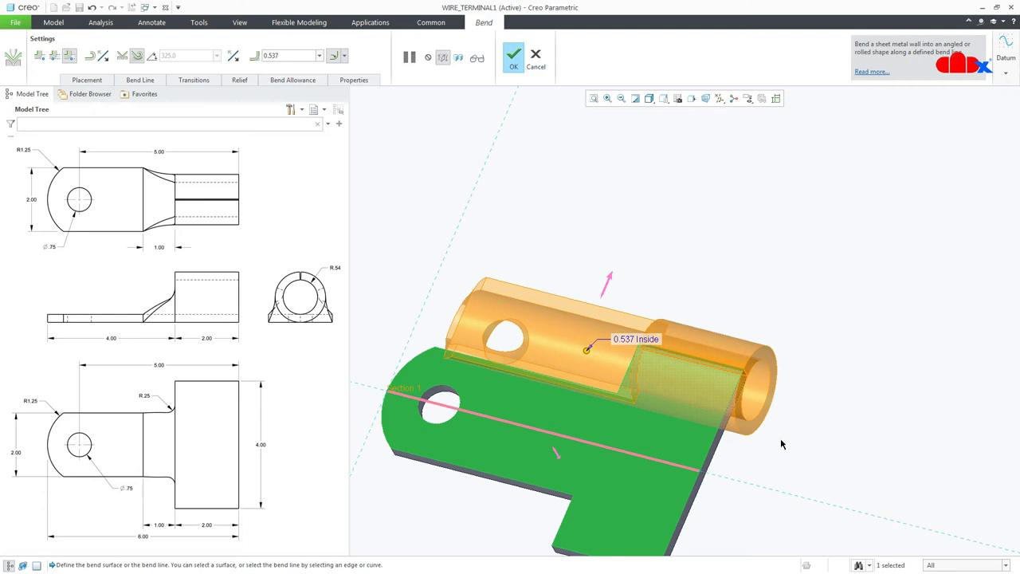
Add a new bend transition and start sketching its boundaries
left_click(207, 83)
left_click(209, 105)
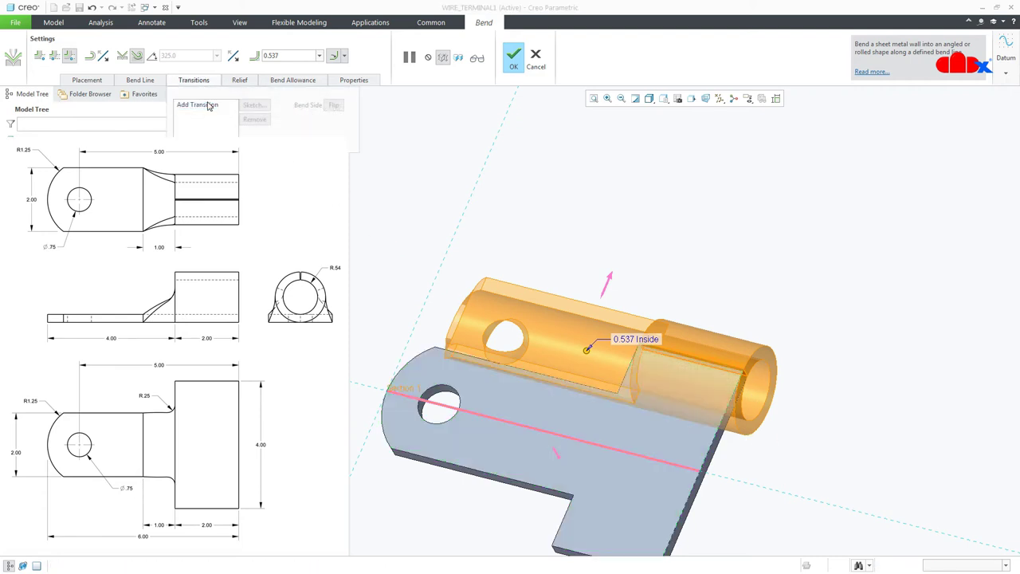
left_click(253, 110)
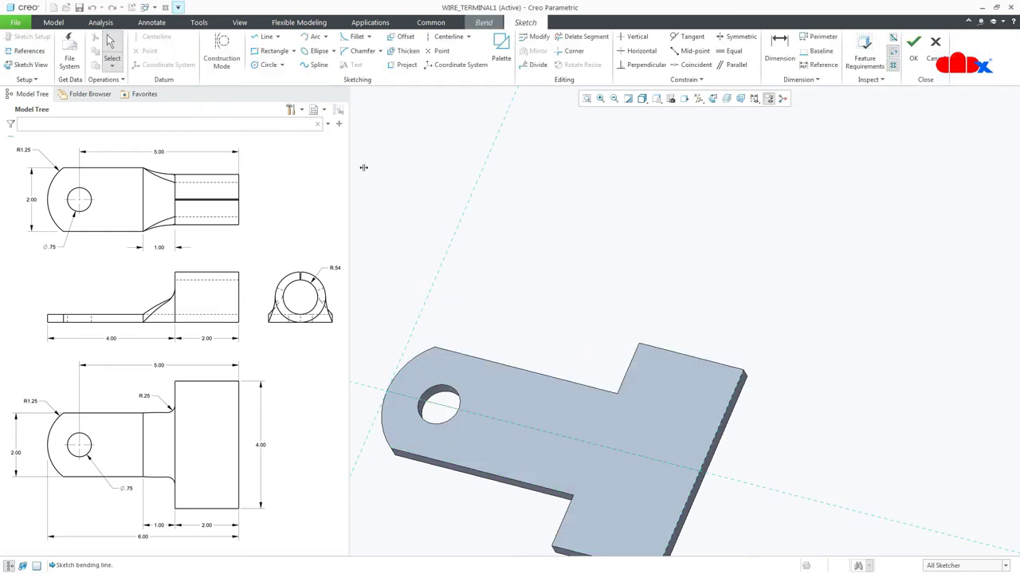
scroll(607, 258, "up", 3)
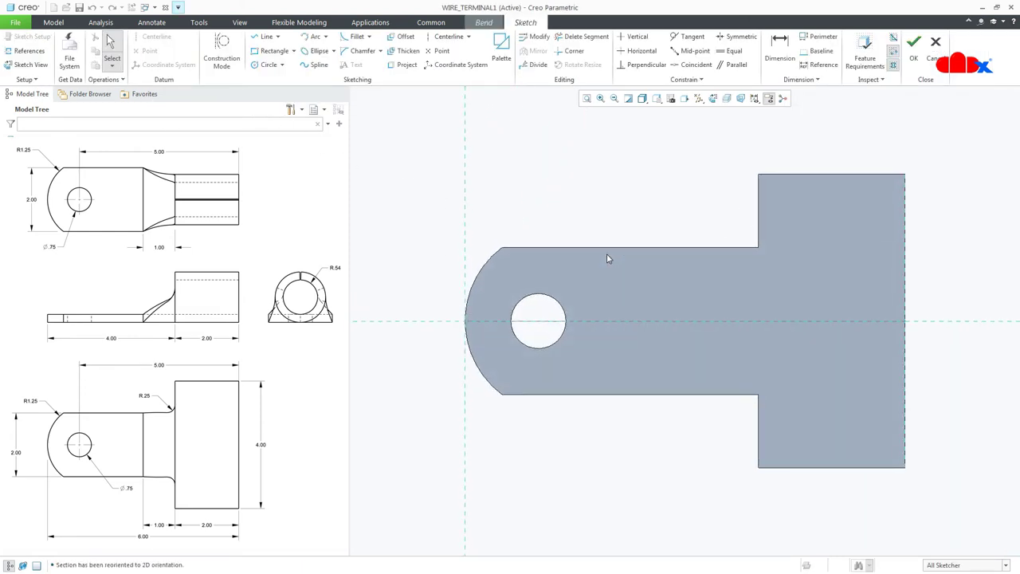
Draw two vertical boundary lines across the neck, 1.000 apart, and finish the sketch
left_click(266, 37)
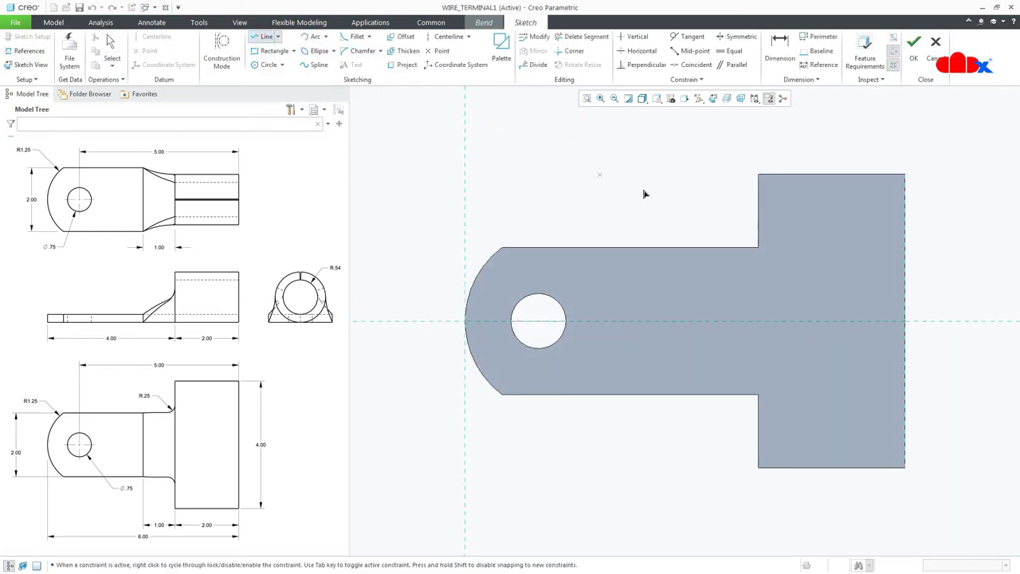
left_click(758, 248)
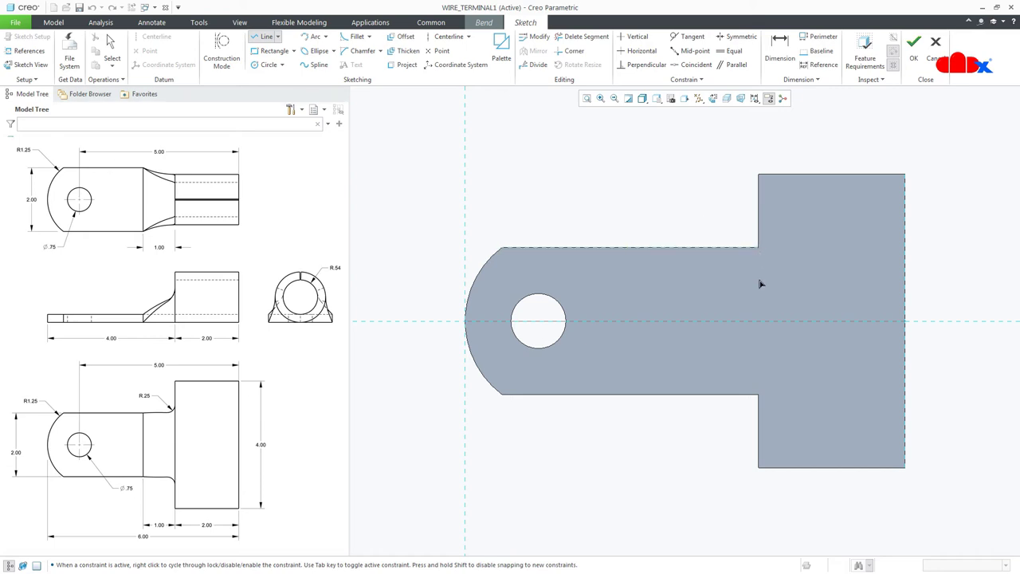
left_click(758, 396)
middle_click(737, 331)
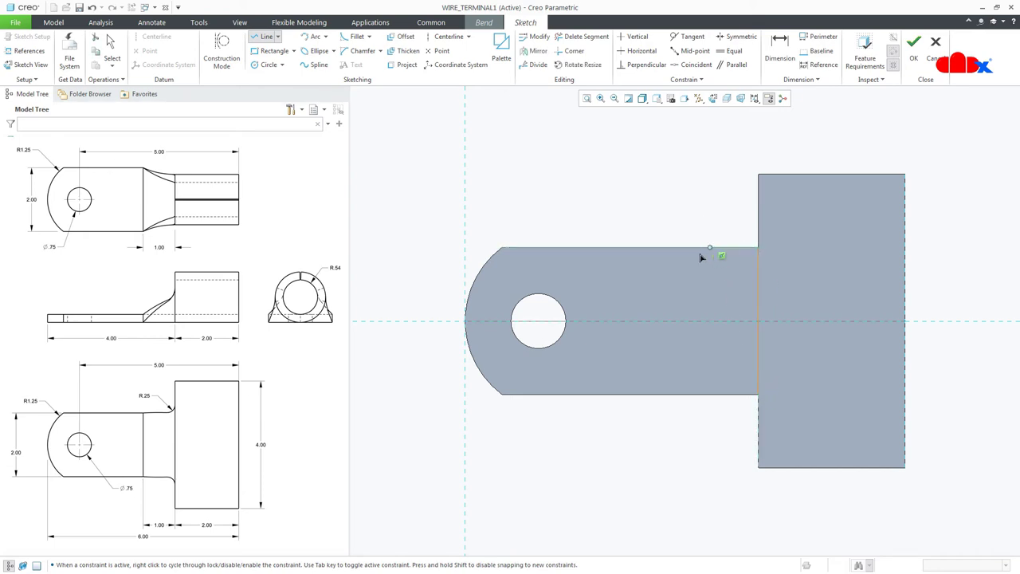
left_click(693, 248)
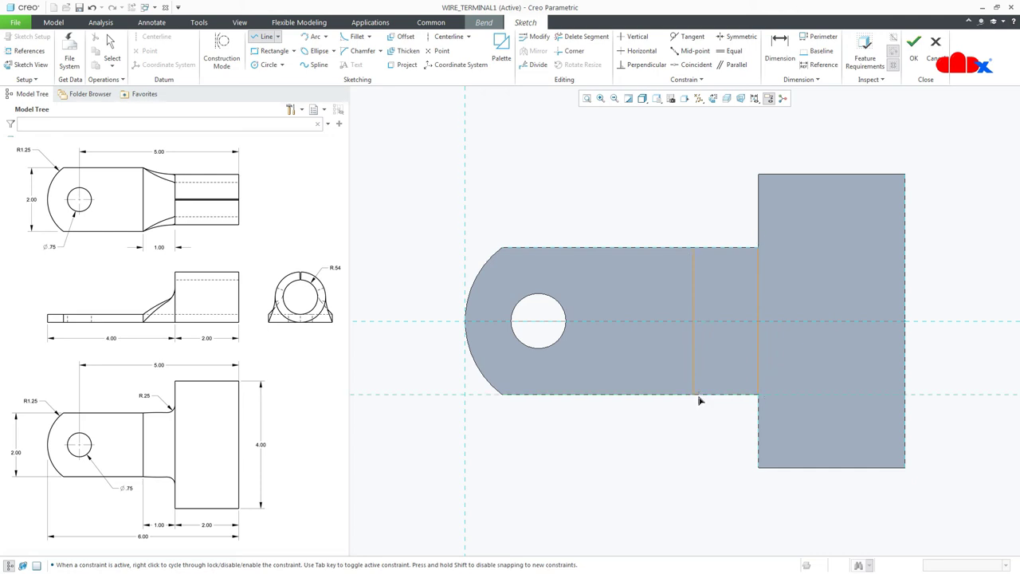
left_click(704, 424)
middle_click(703, 450)
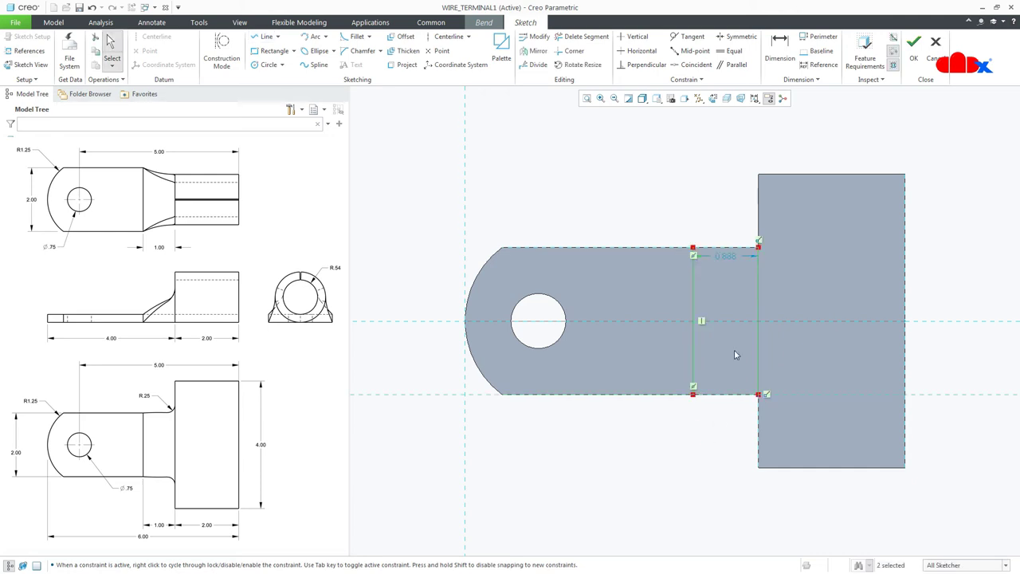
double_click(734, 260)
type("1")
key("Return")
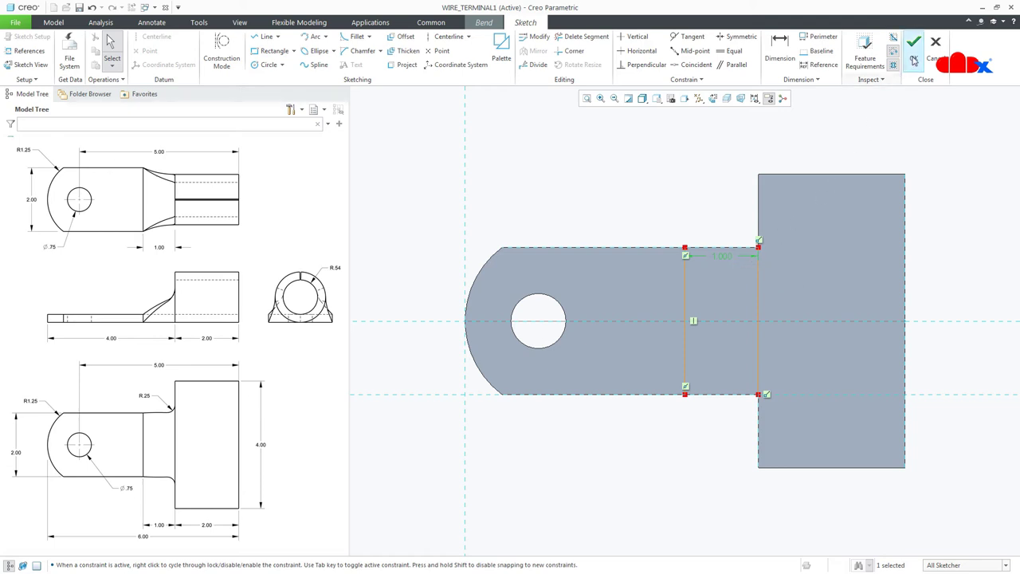
left_click(913, 50)
Flip the bend to the opposite side, preview the barrel and transition, and accept the bend
middle_click_drag(789, 323, 782, 359)
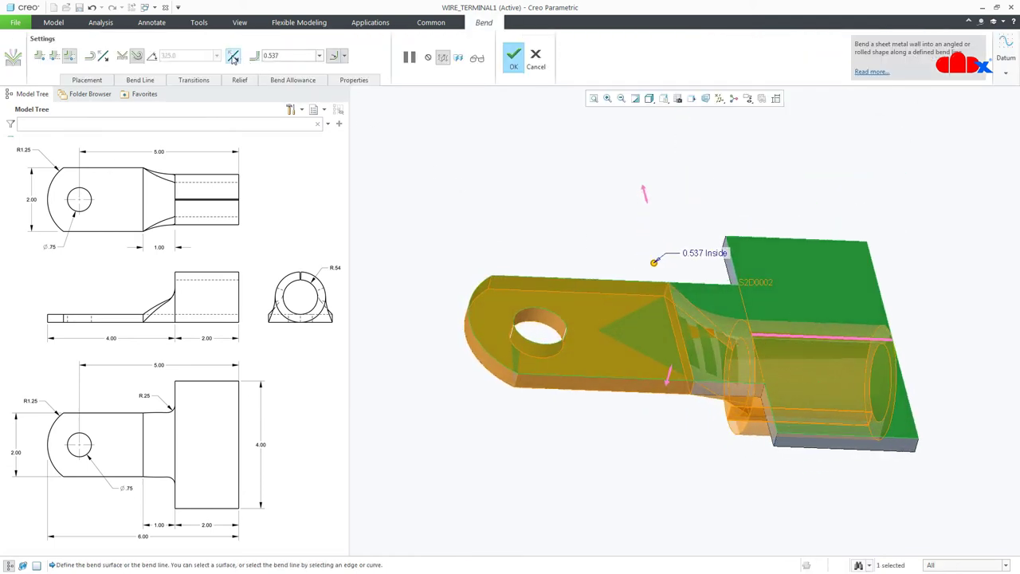
left_click(668, 376)
middle_click_drag(663, 443, 581, 346)
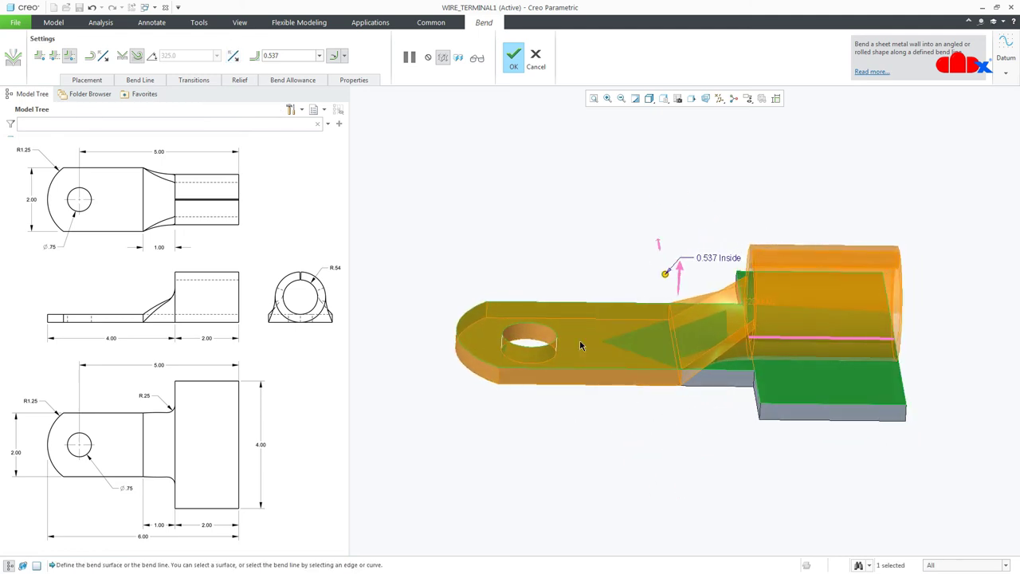
left_click(477, 59)
mouse_move(669, 401)
middle_mouse_down()
mouse_move(718, 417)
mouse_move(689, 414)
mouse_move(706, 433)
mouse_move(678, 417)
mouse_move(676, 404)
mouse_move(698, 415)
mouse_move(685, 403)
middle_mouse_up()
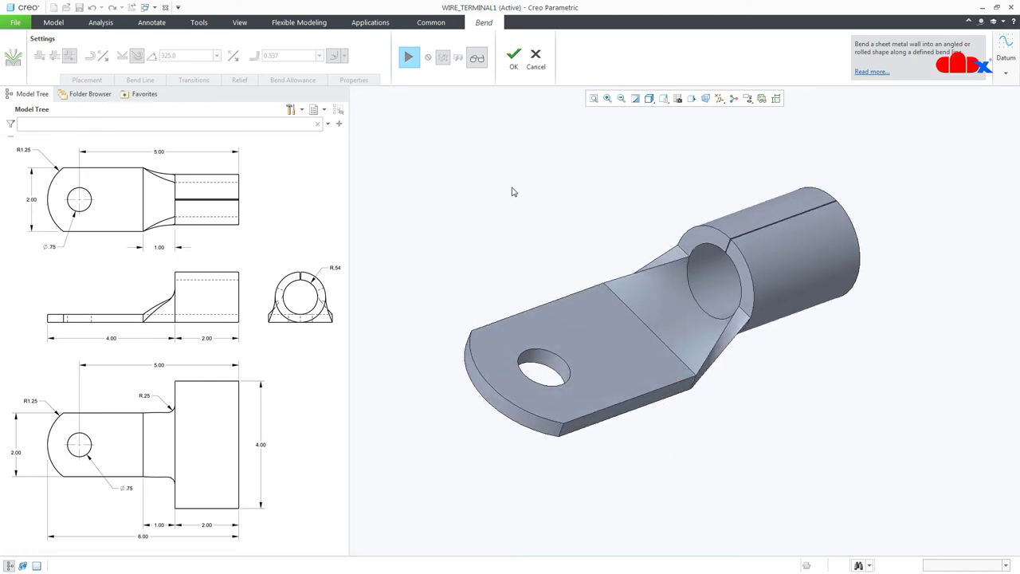
left_click(513, 56)
left_click(725, 432)
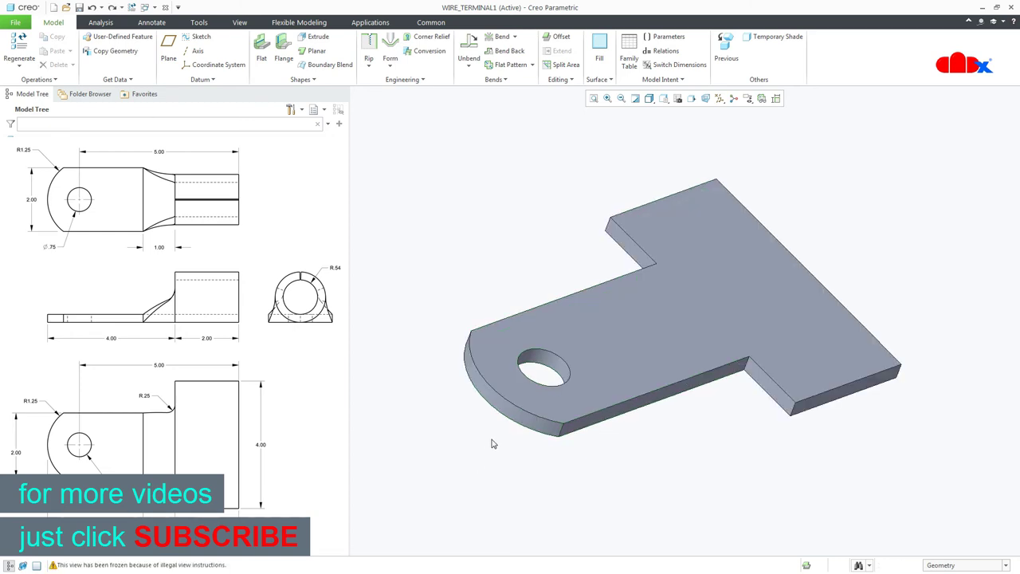
Add a 0.250 radius round to both inner edges where the neck meets the wide tab
left_click(420, 80)
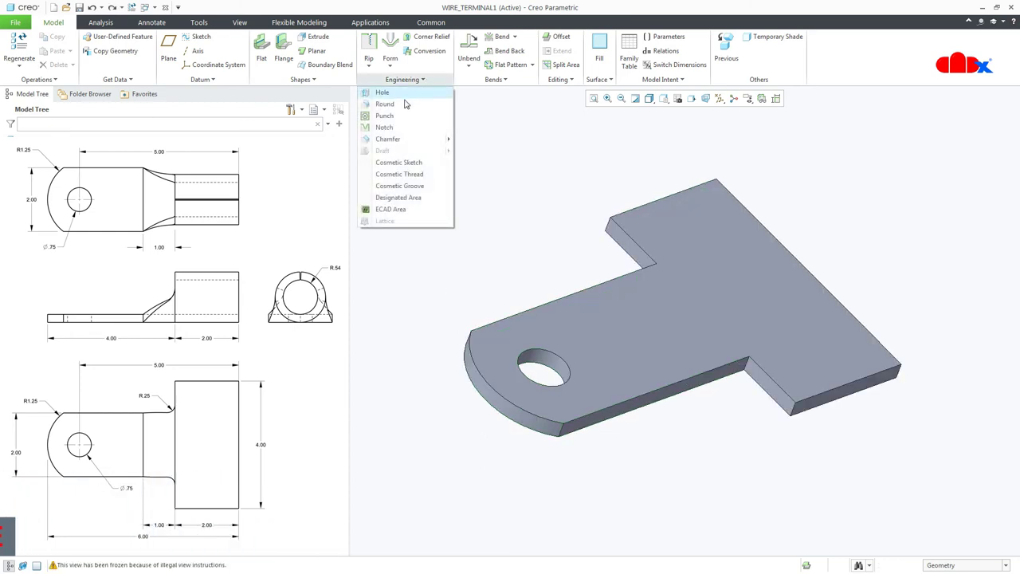
left_click(405, 104)
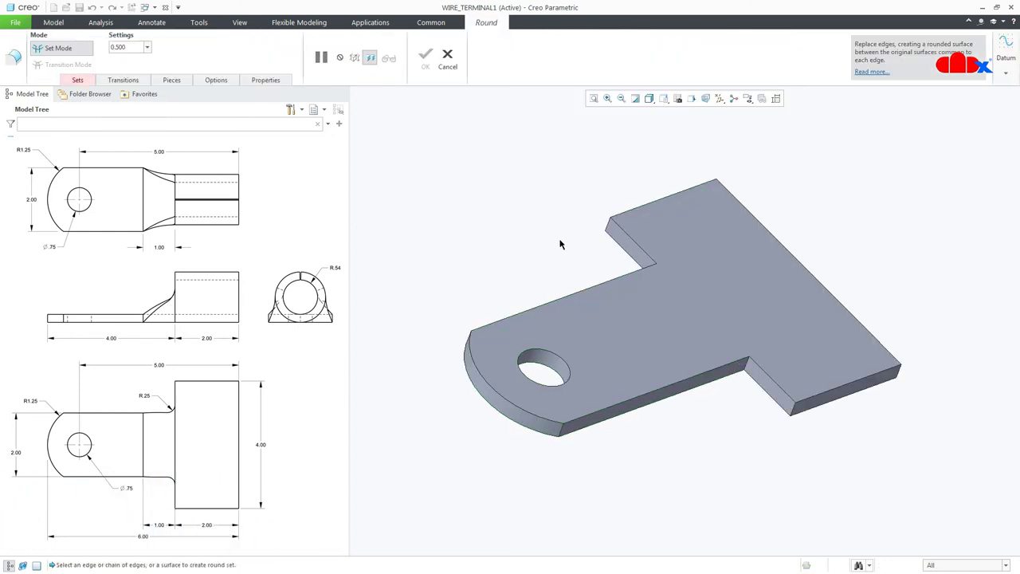
left_click(749, 372)
mouse_move(710, 326)
middle_mouse_down()
mouse_move(709, 344)
mouse_move(629, 326)
middle_mouse_up()
left_click(638, 261, "ctrl")
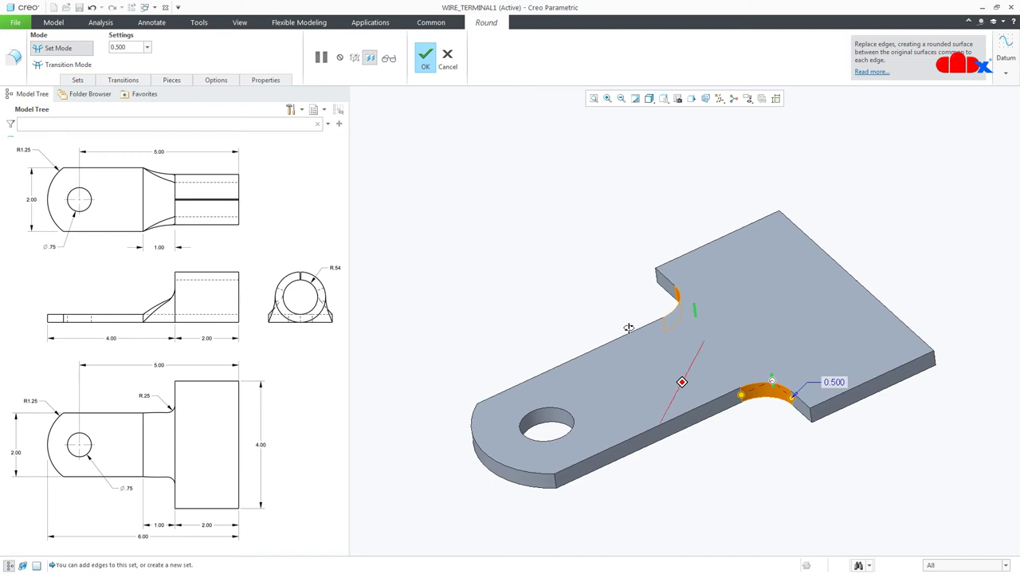
double_click(835, 384)
type("1")
key("Return")
mouse_move(809, 462)
middle_mouse_down()
mouse_move(779, 479)
mouse_move(796, 481)
middle_mouse_up()
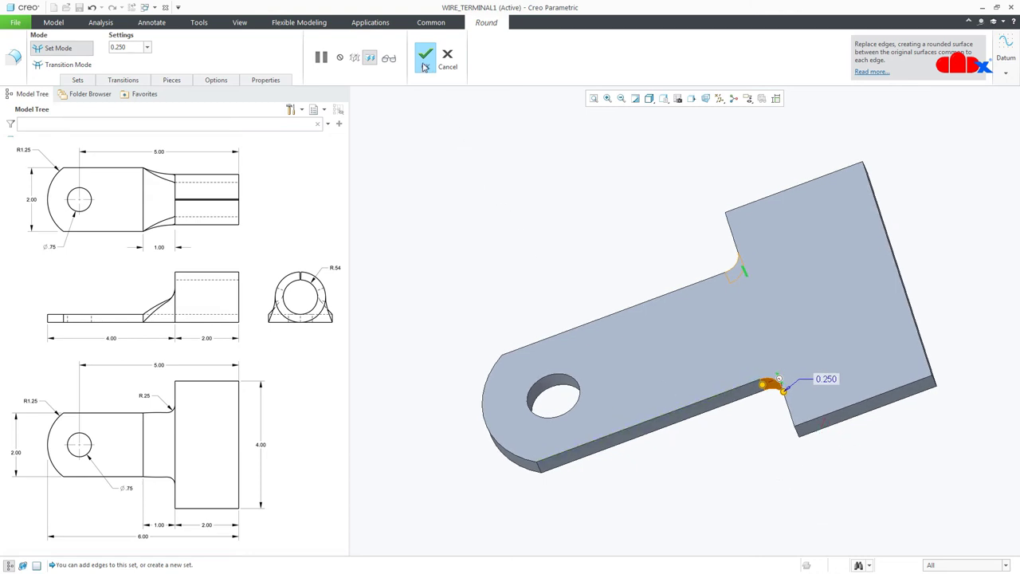
left_click(424, 58)
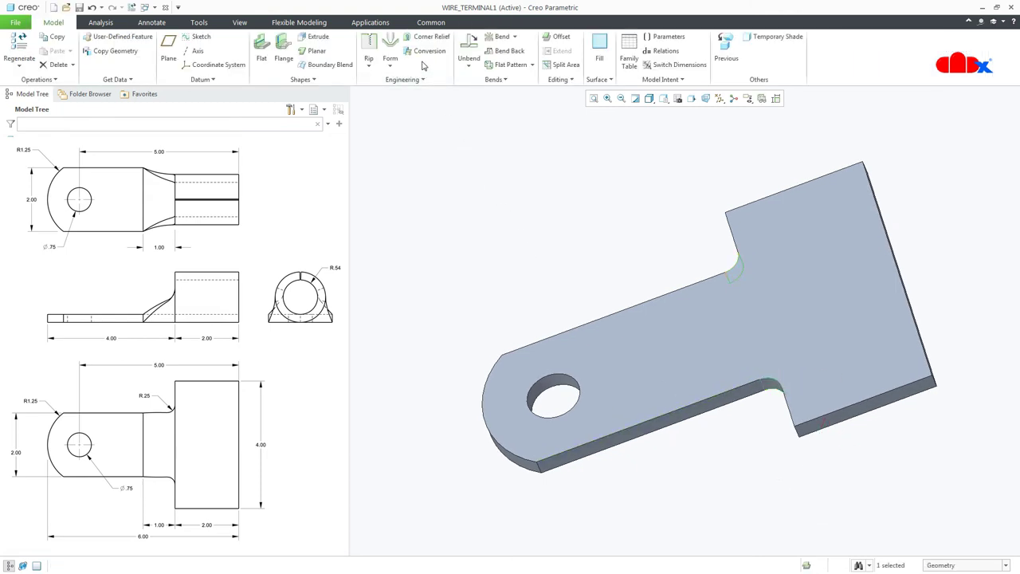
Start a new bend on the part's top face and begin sketching its bend line
left_click(502, 40)
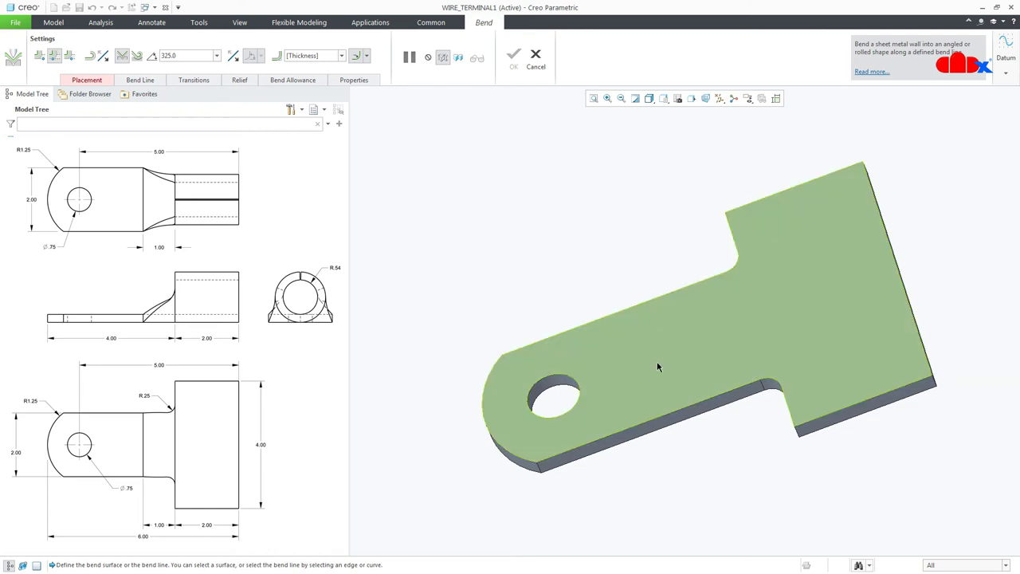
left_click(658, 366)
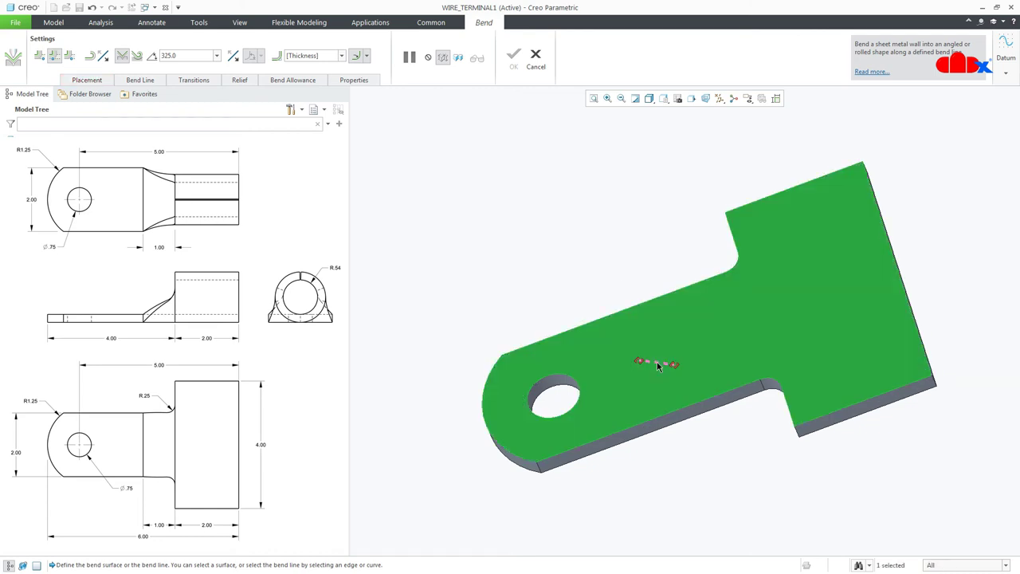
left_click(139, 79)
left_click(201, 110)
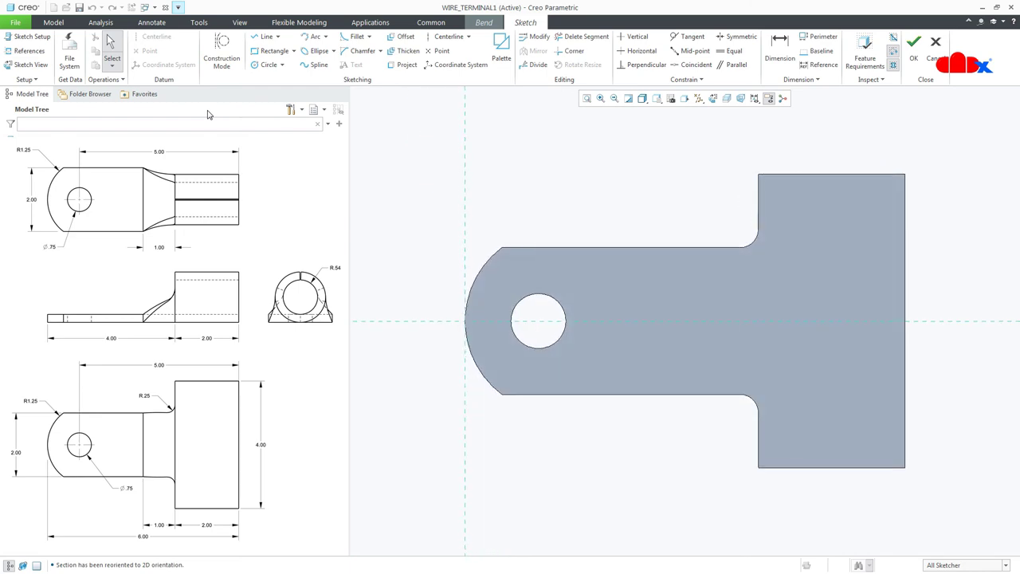
Sketch a horizontal bend line on the centreline from the eye end to the tab's far edge
left_click(265, 37)
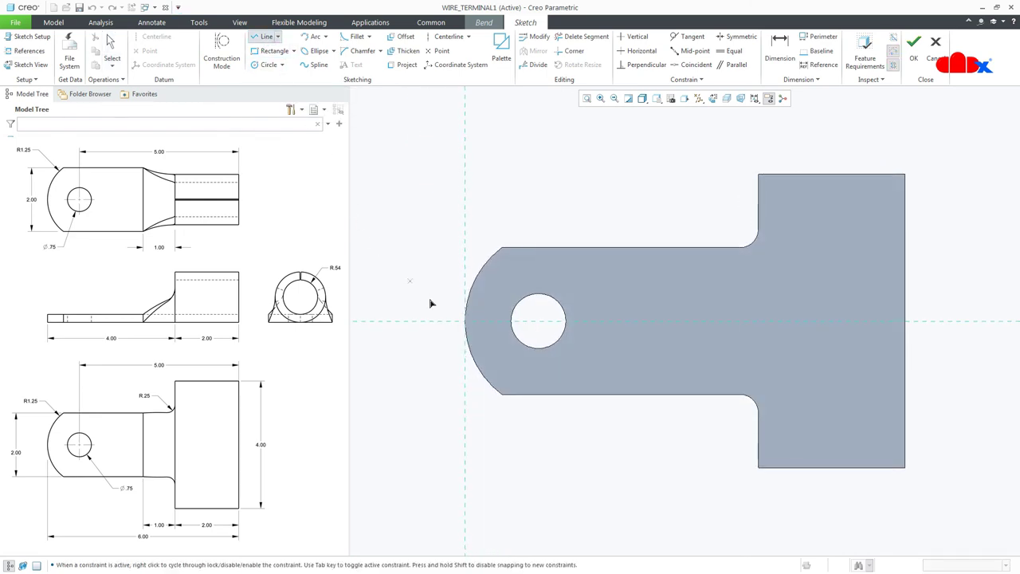
left_click(462, 326)
left_click(905, 323)
middle_click(888, 358)
left_click(913, 47)
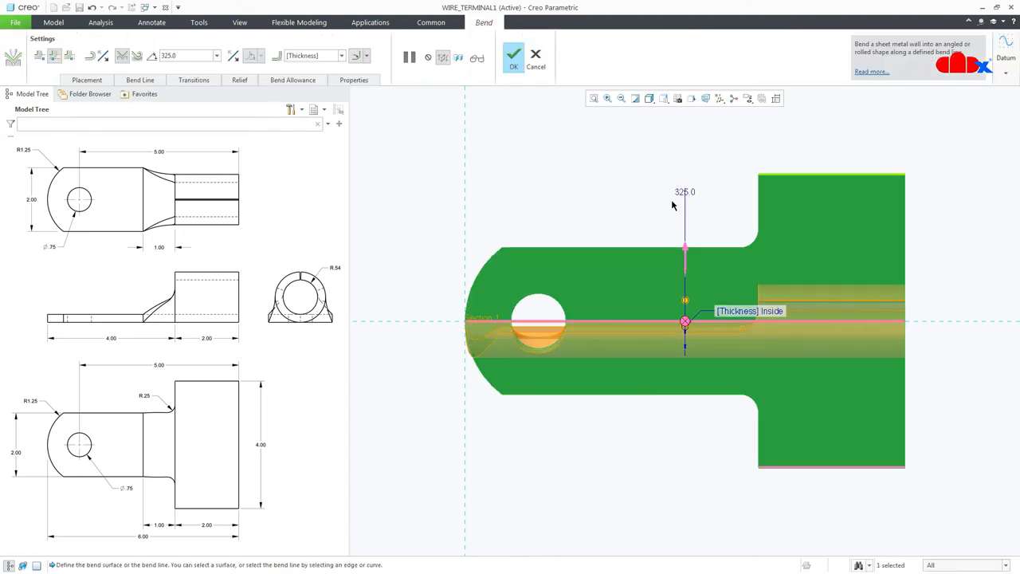
Make the bend a roll with 0.537 inside radius on the opposite side, and add a transition
left_click(137, 56)
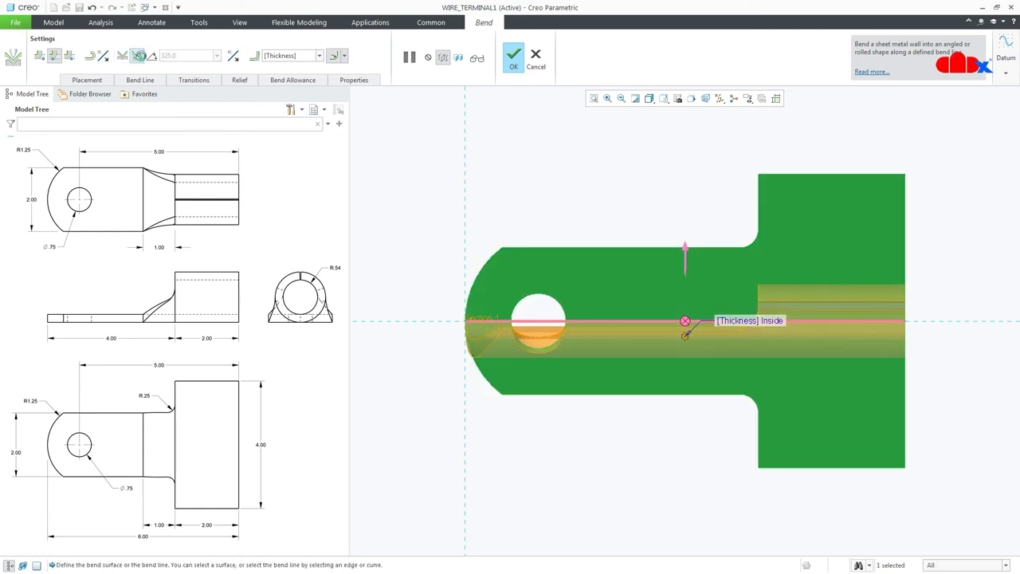
left_click(312, 56)
key("BackSpace")
type("0.537")
key("Return")
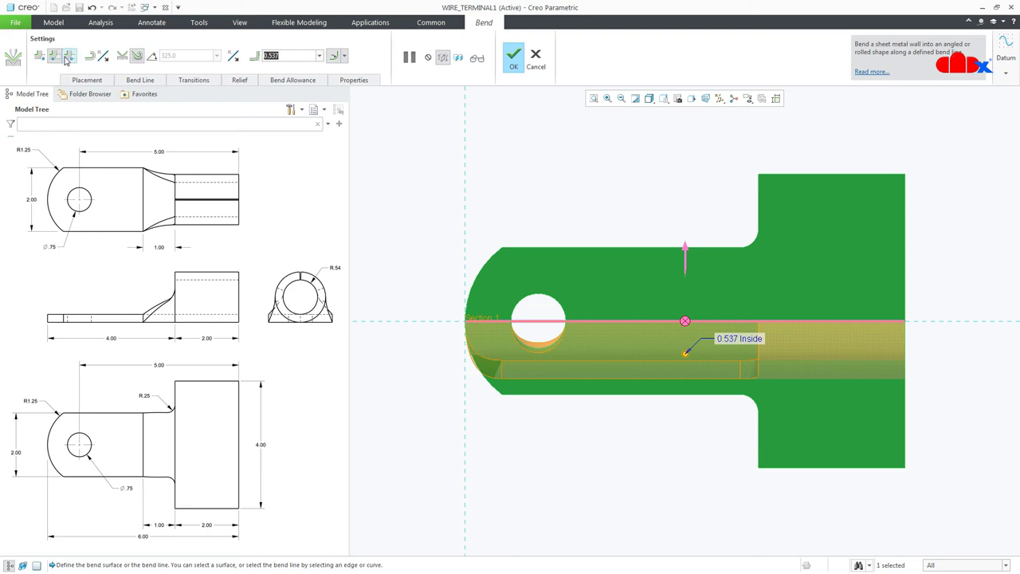
left_click(68, 57)
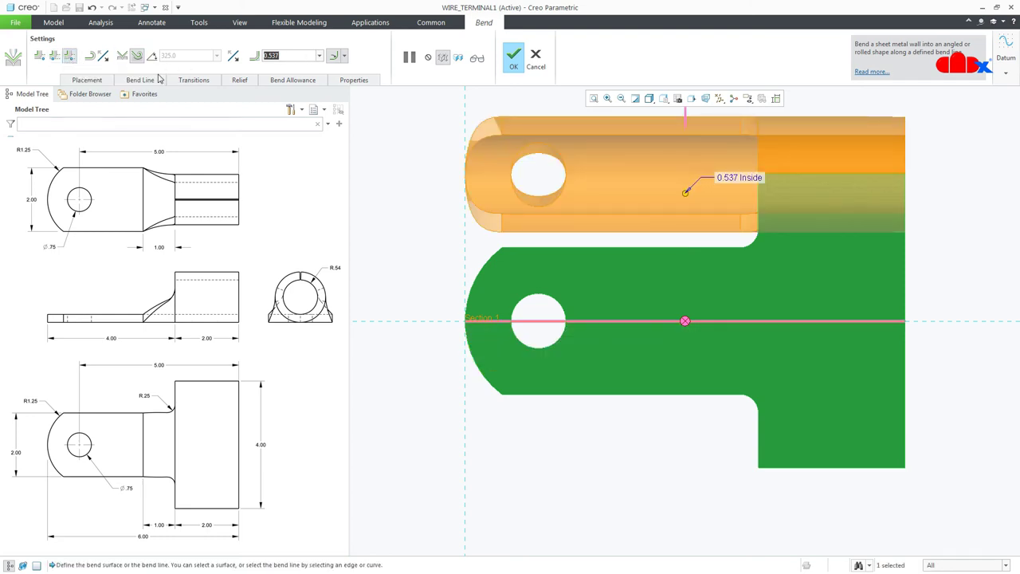
left_click(194, 81)
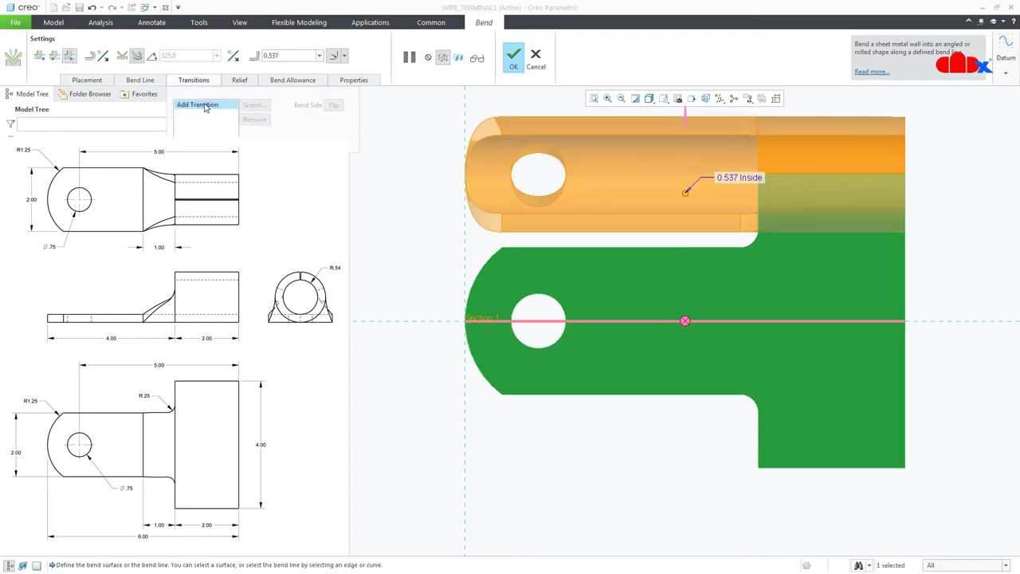
left_click(205, 105)
Sketch two vertical transition lines across the strip, the second at the rounded corners
left_click(248, 107)
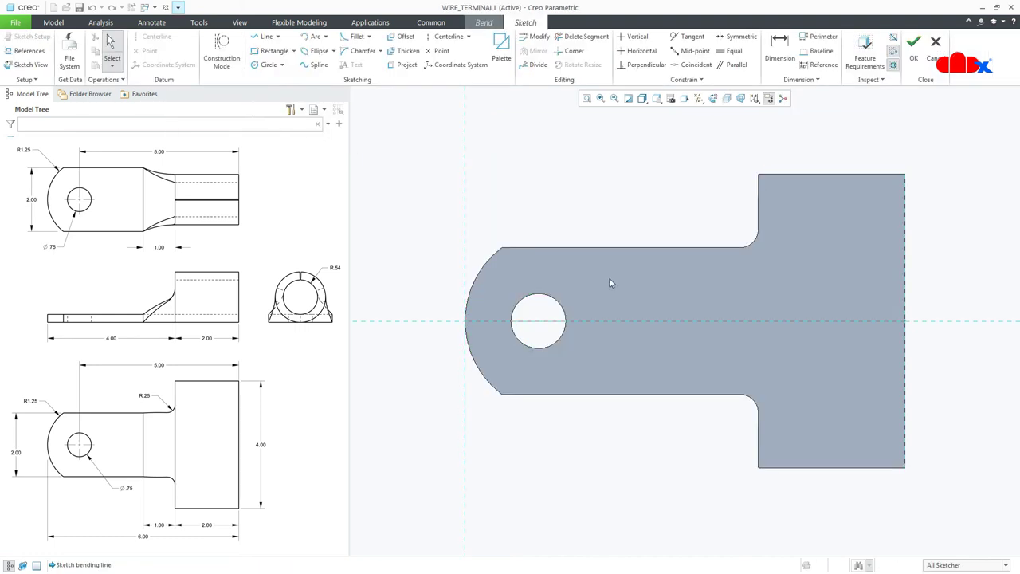
left_click(264, 38)
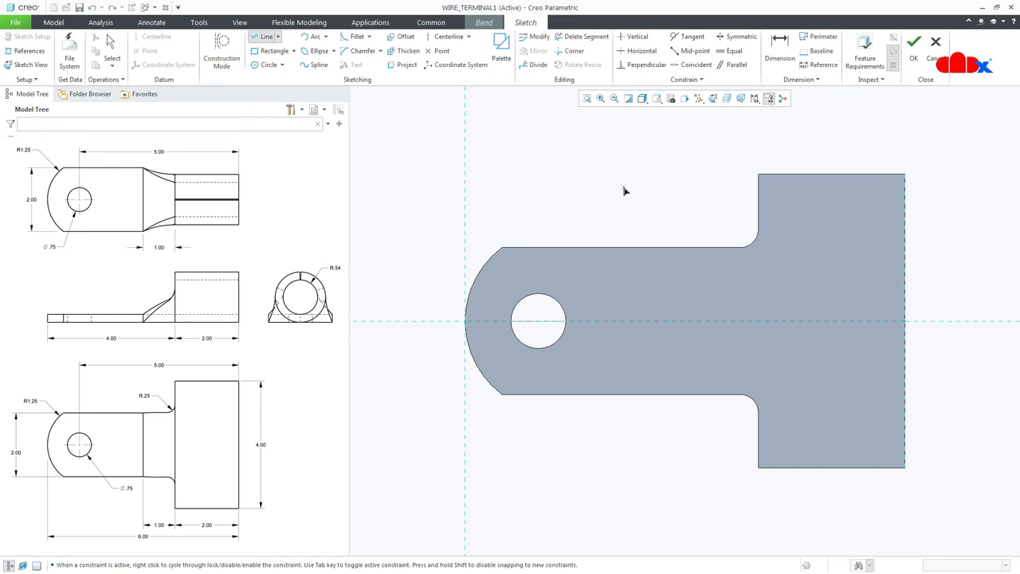
left_click(677, 247)
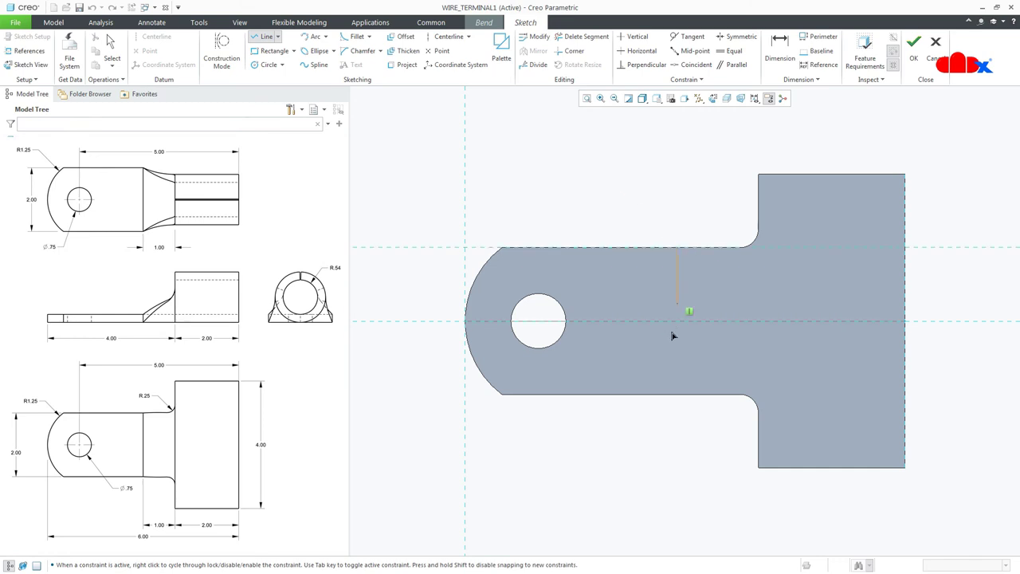
left_click(678, 395)
middle_click(687, 420)
left_click(759, 231)
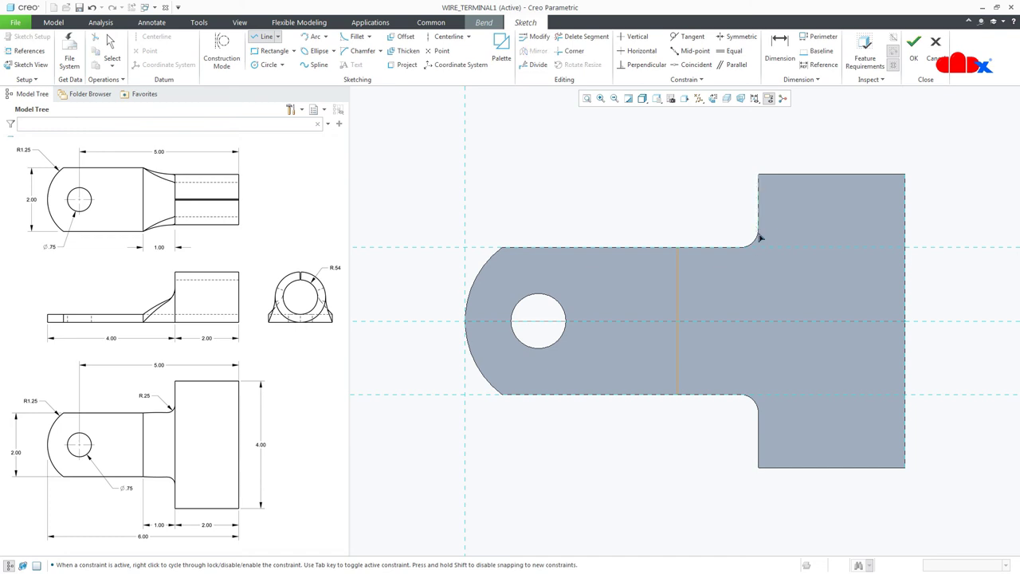
left_click(760, 411)
middle_click(751, 426)
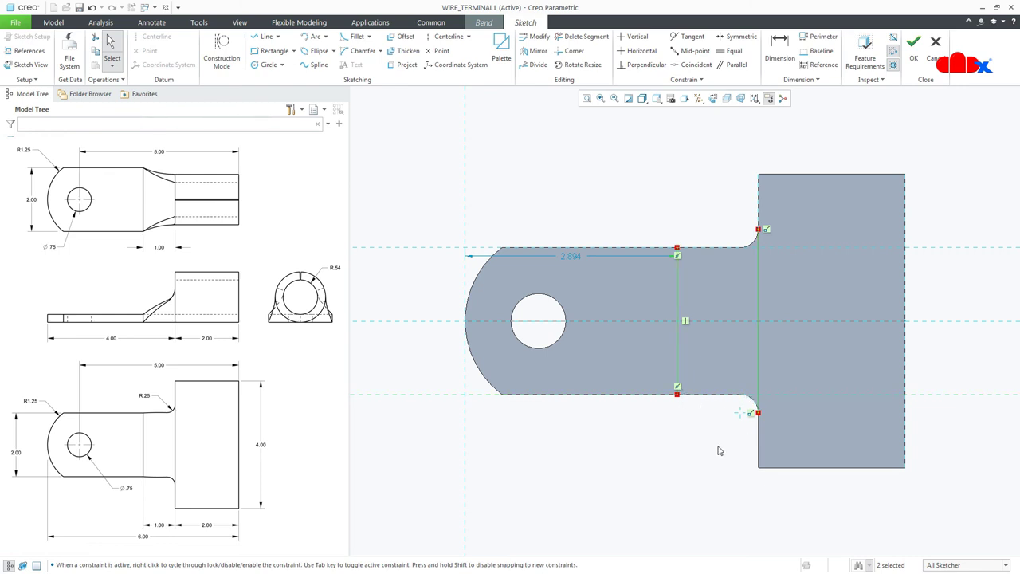
Dimension the gap between the two transition lines as 1.000
left_click(779, 48)
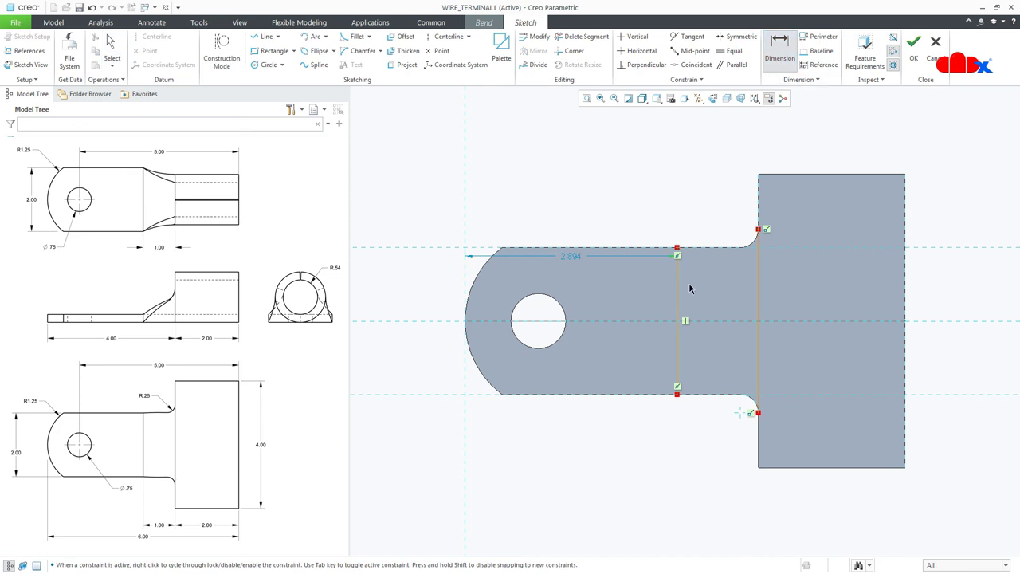
left_click(759, 291)
middle_click(727, 290)
type("1")
key("Return")
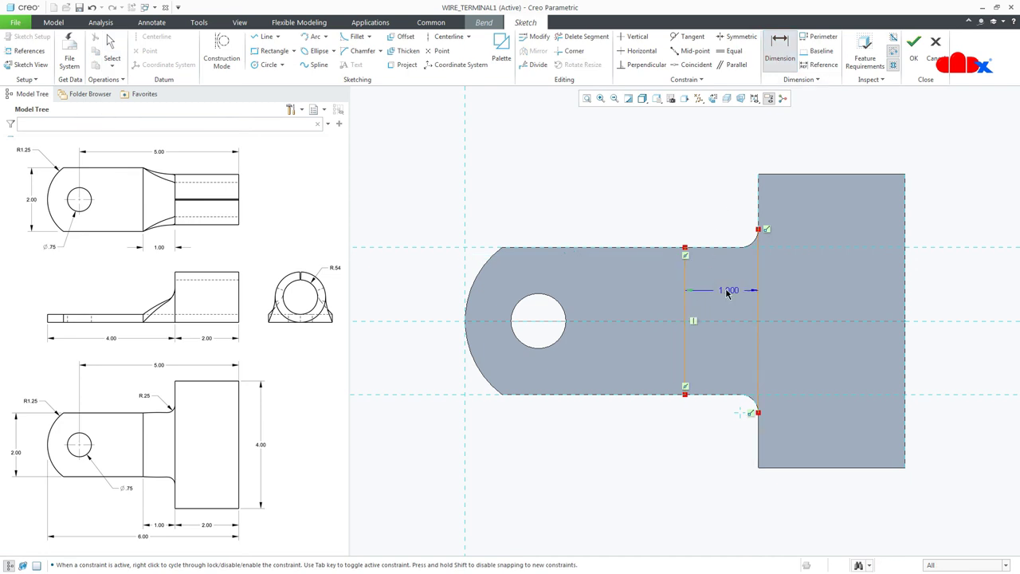
Flip the bend direction and the transition side, then inspect the barrel tapering into the flat eye
left_click(917, 52)
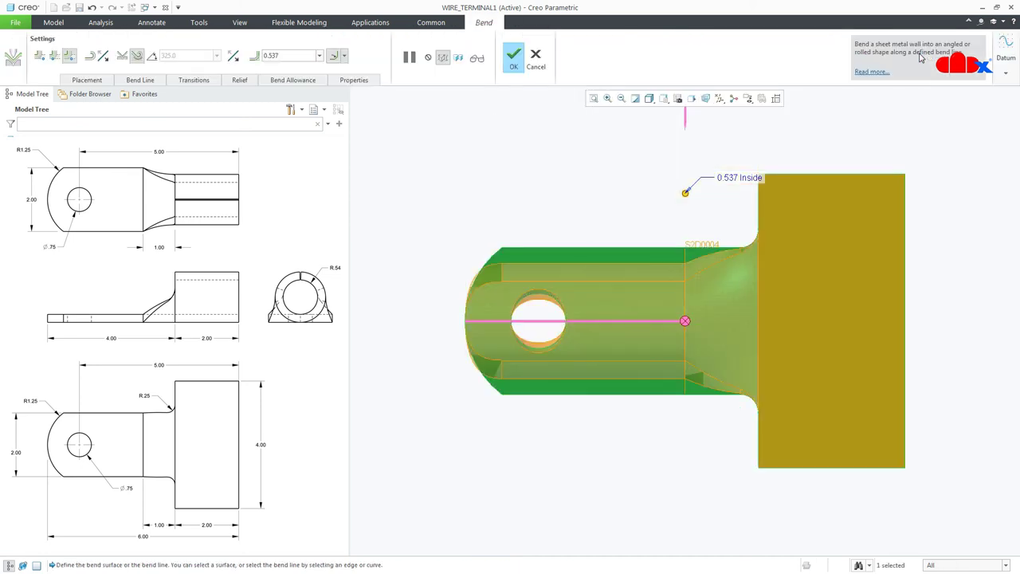
mouse_move(781, 371)
middle_mouse_down()
mouse_move(781, 301)
mouse_move(779, 331)
mouse_move(761, 319)
middle_mouse_up()
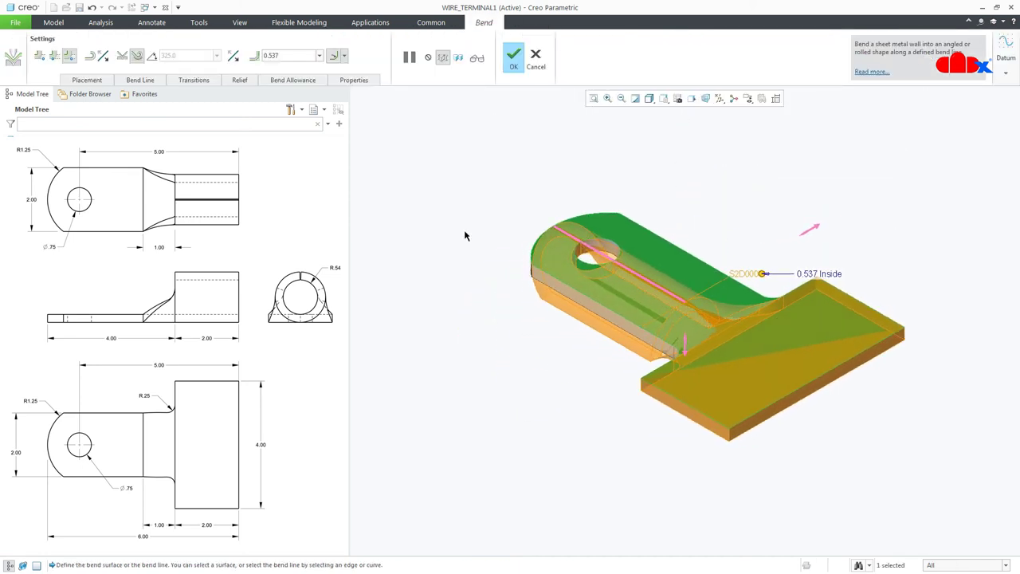
left_click(232, 56)
mouse_move(642, 470)
middle_mouse_down()
mouse_move(709, 465)
mouse_move(690, 419)
mouse_move(694, 433)
middle_mouse_up()
scroll(537, 345, "up", 2)
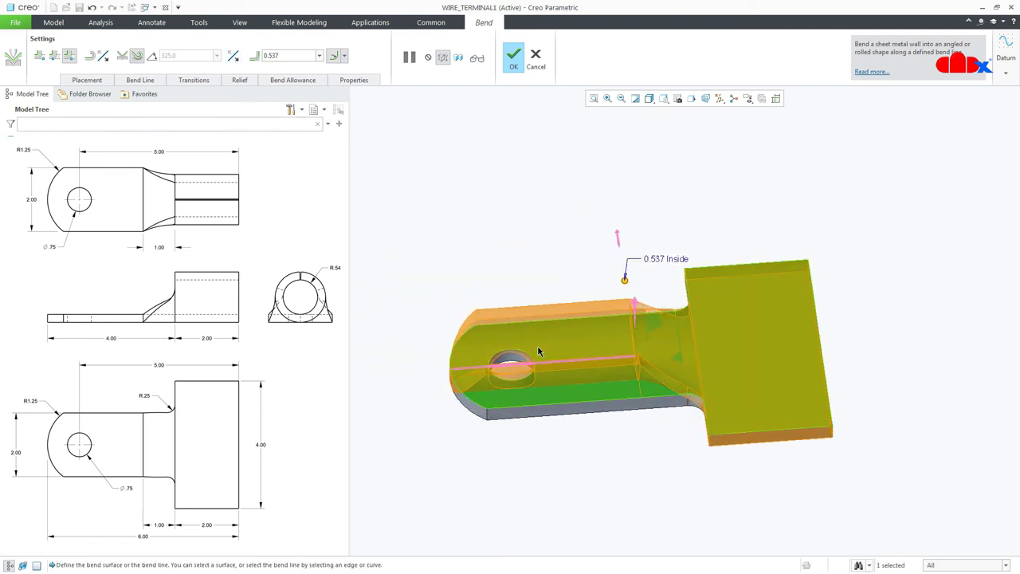
scroll(537, 345, "up", 1)
mouse_move(531, 357)
middle_mouse_down()
mouse_move(539, 347)
mouse_move(517, 363)
middle_mouse_up()
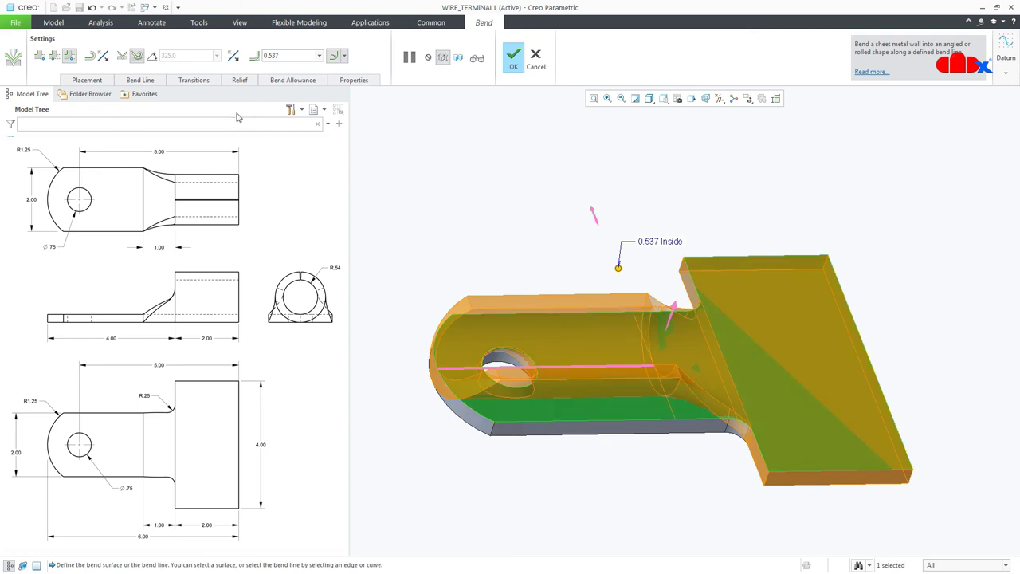
left_click(204, 82)
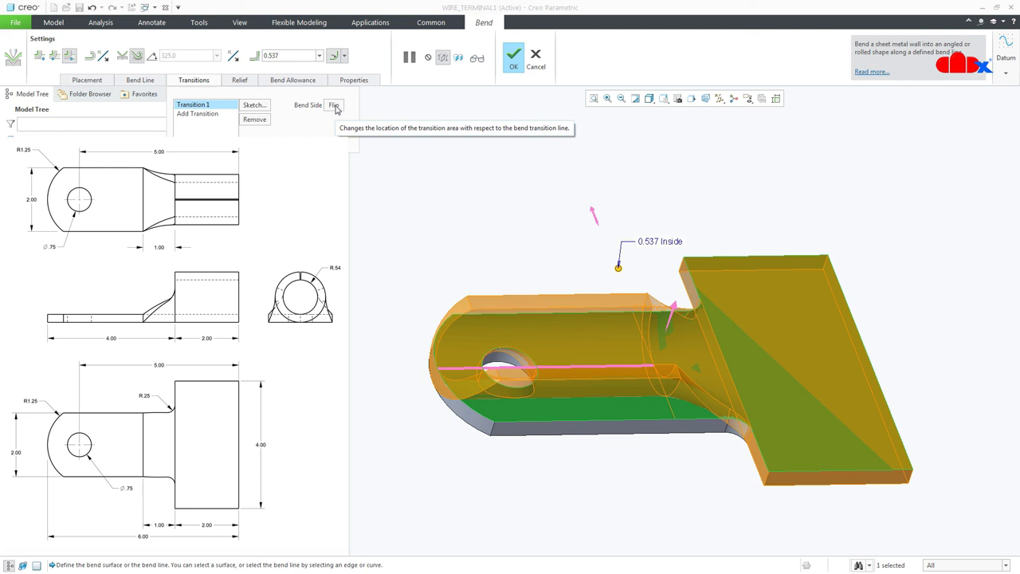
left_click(335, 109)
mouse_move(659, 450)
middle_mouse_down()
mouse_move(633, 448)
mouse_move(656, 438)
middle_mouse_up()
left_click(514, 62)
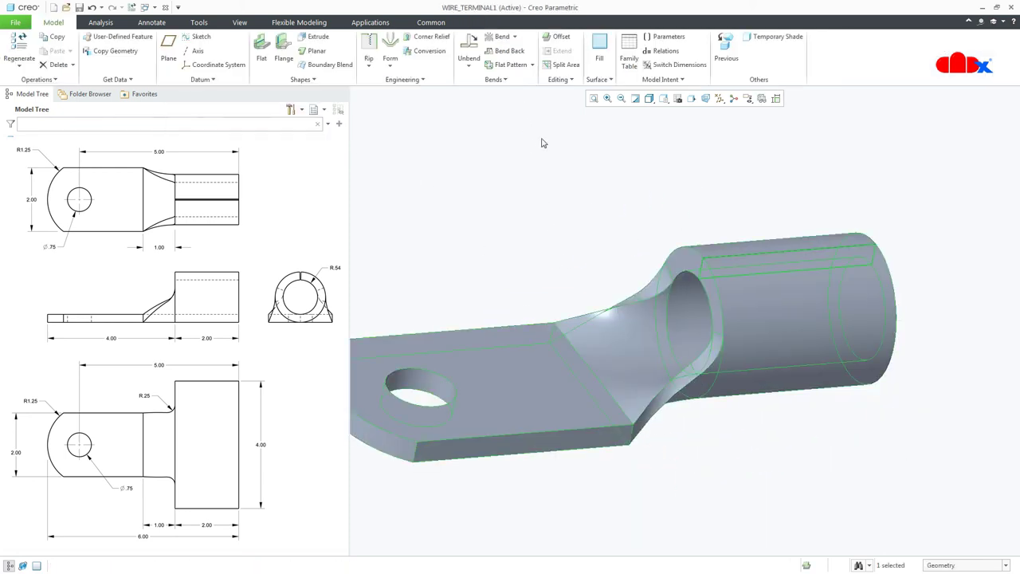
mouse_move(801, 473)
middle_mouse_down()
mouse_move(793, 455)
mouse_move(805, 474)
mouse_move(813, 455)
mouse_move(675, 539)
mouse_move(806, 403)
middle_mouse_up()
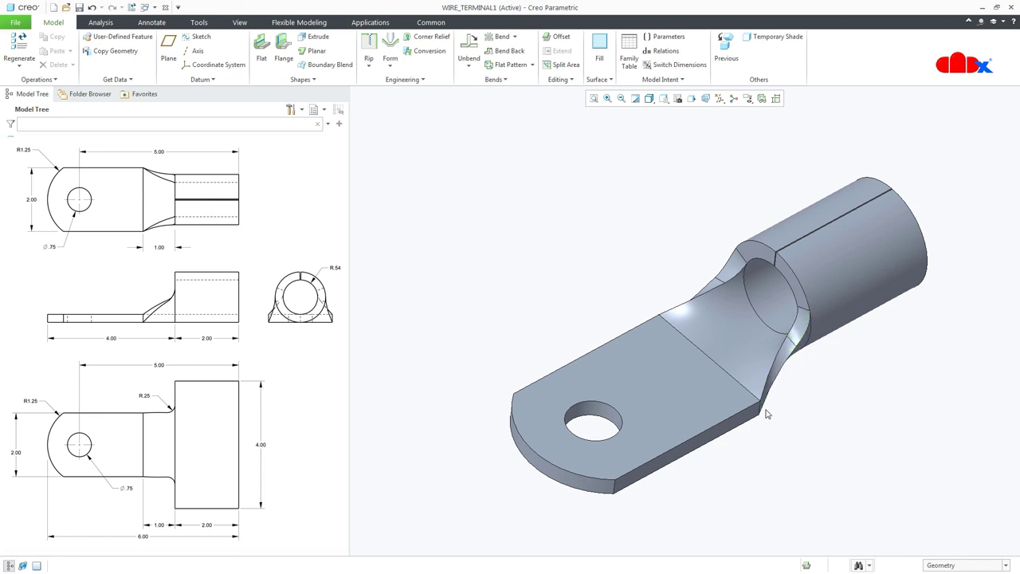
middle_click_drag(792, 485, 778, 476)
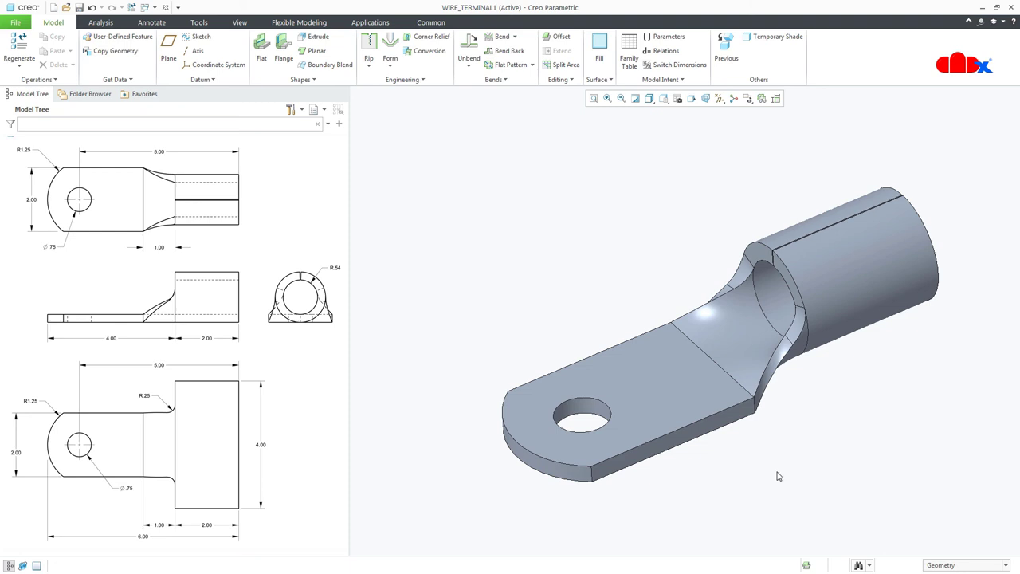
left_click(507, 65)
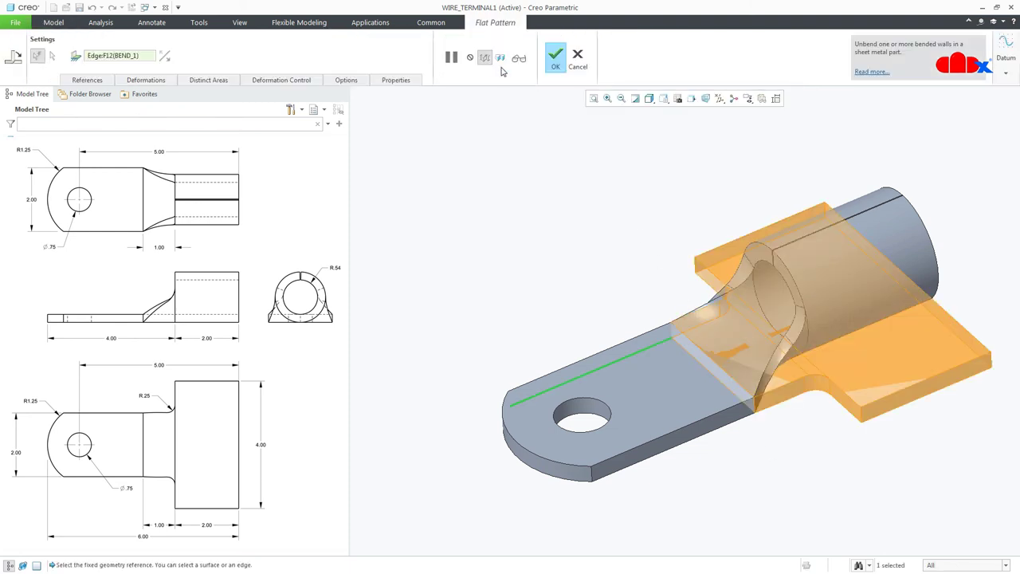
left_click(556, 67)
scroll(827, 444, "down", 3)
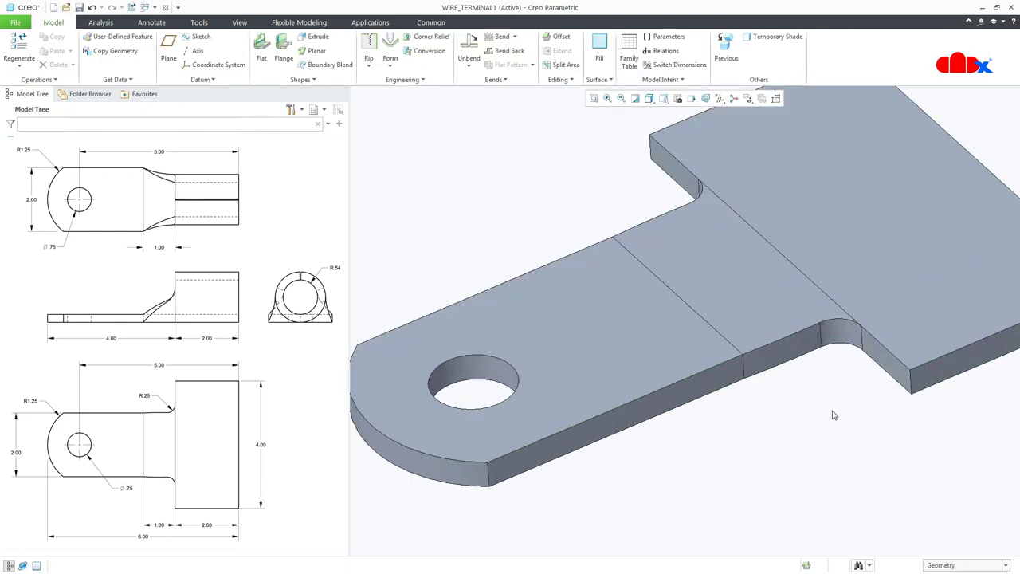
scroll(833, 414, "down", 3)
scroll(844, 437, "up", 4)
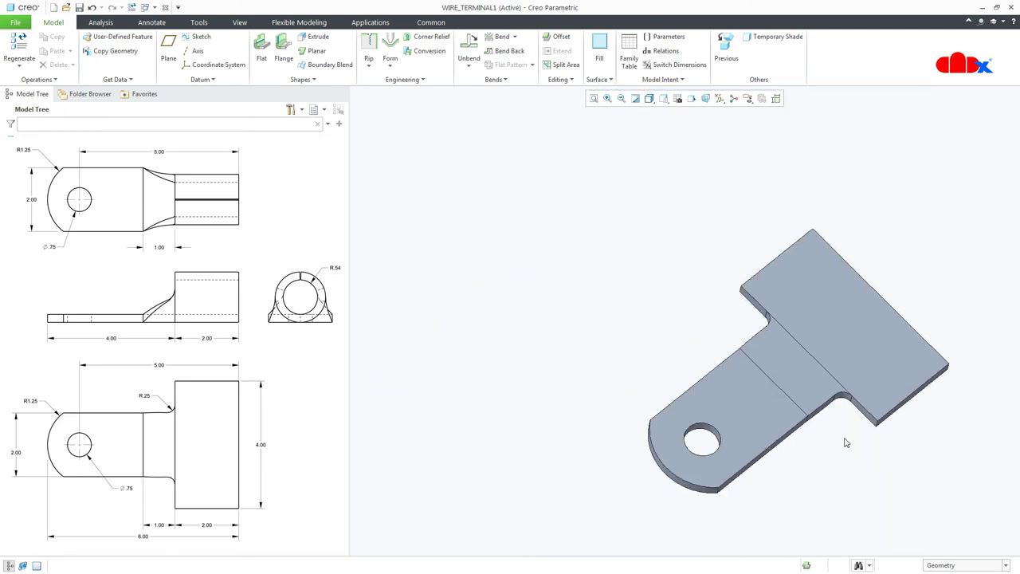
key("ctrl+z")
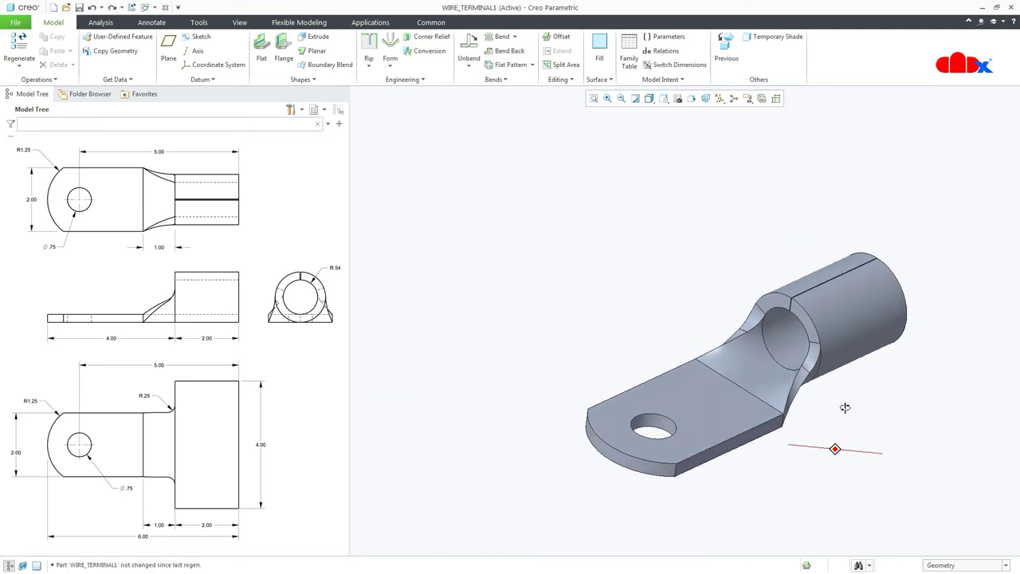